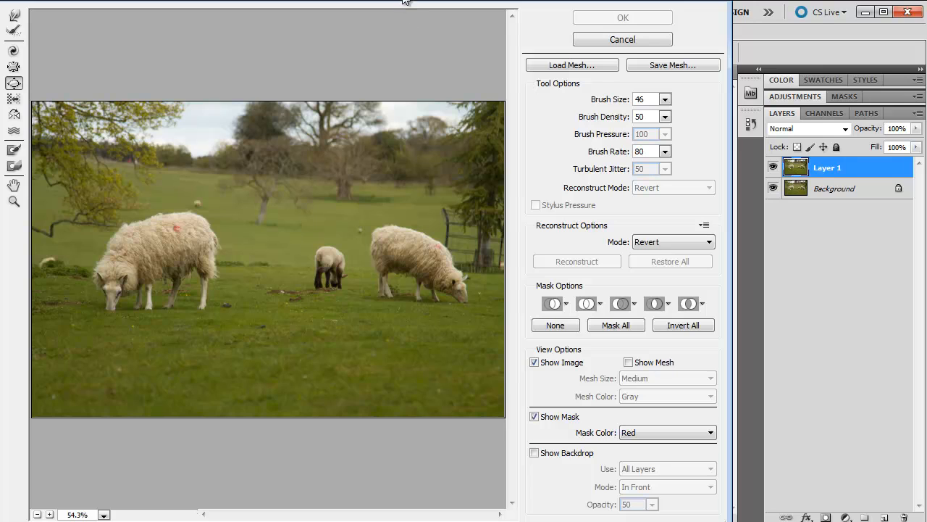
Choose the Bloat tool for working on the large sheep facing left and set the brush density to 29.
left_click_drag(404, 2, 496, 11)
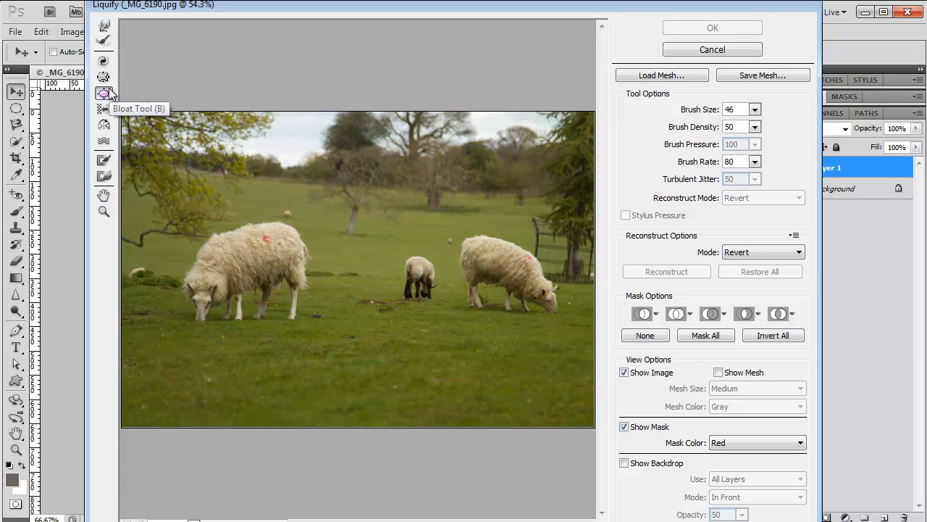
left_click(104, 94)
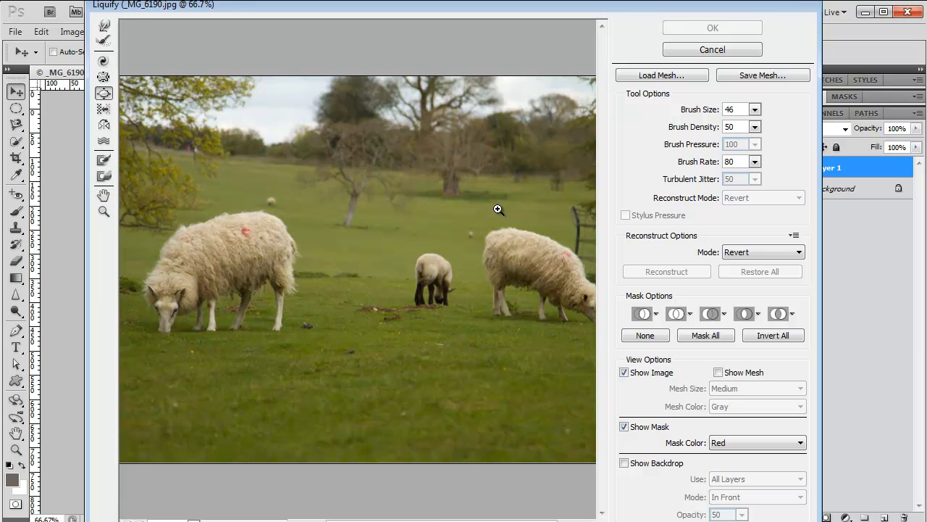
left_click(498, 209)
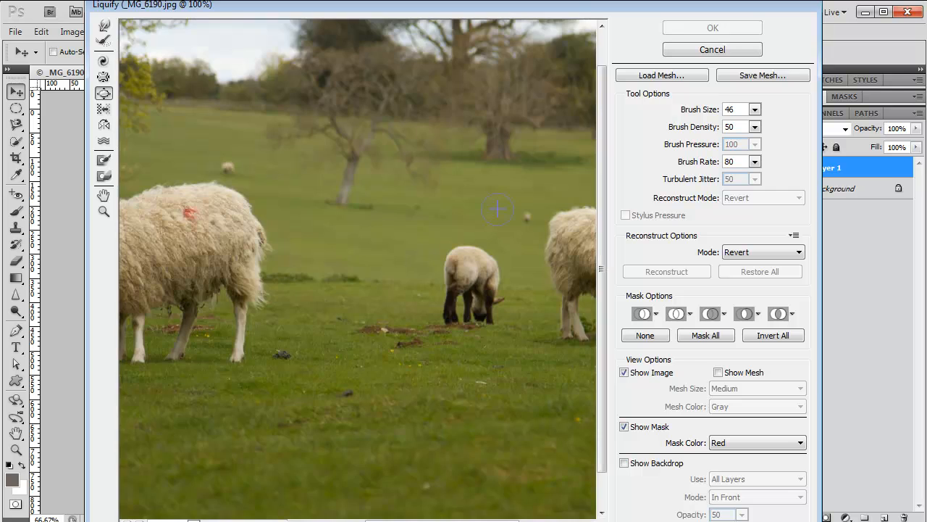
mouse_move(246, 262)
left_mouse_down()
mouse_move(420, 249)
mouse_move(444, 224)
left_mouse_up()
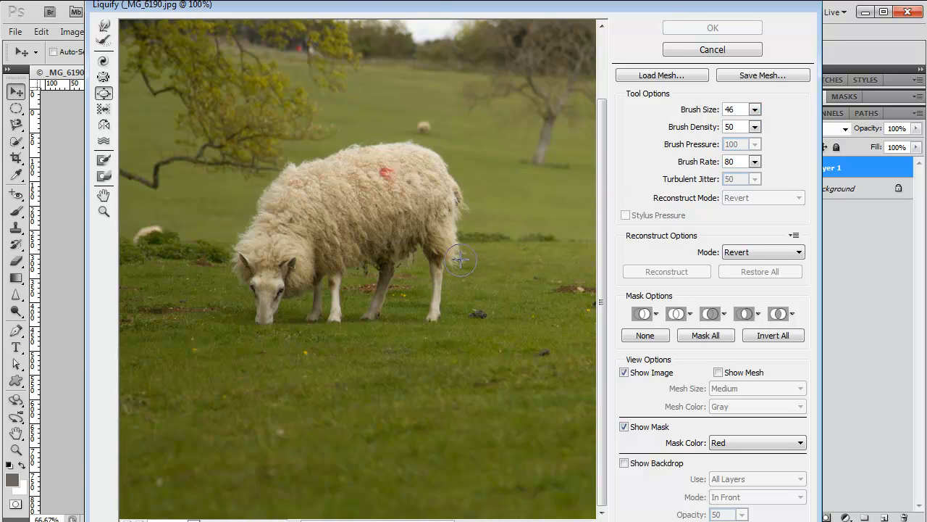
left_click(754, 127)
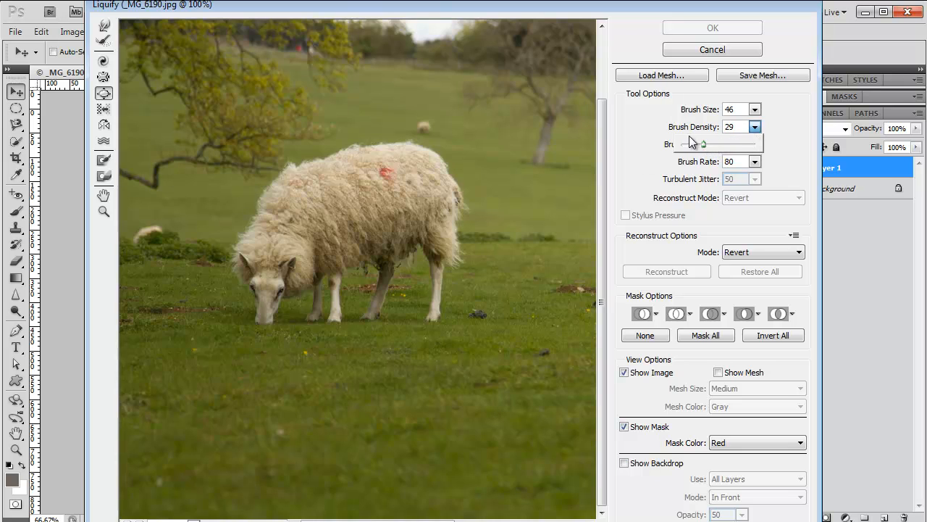
left_click(755, 130)
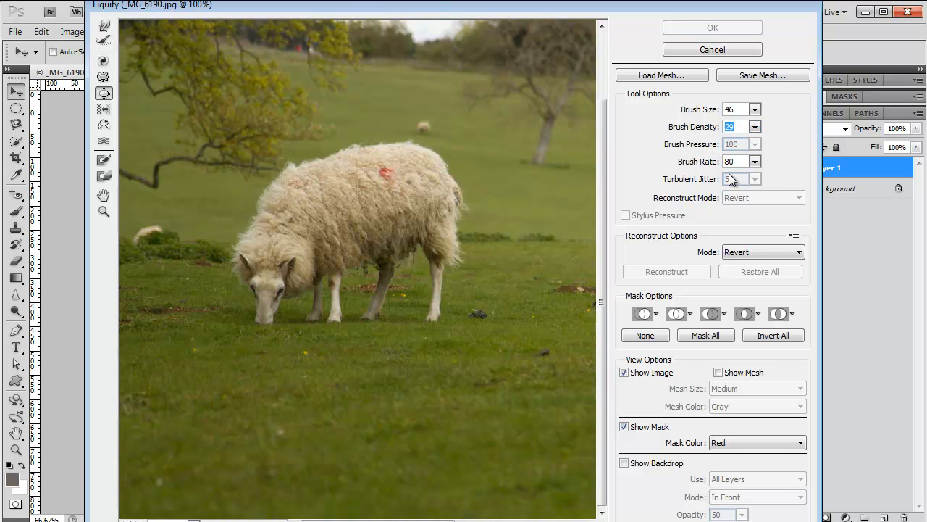
Try bloating the large sheep's hind leg with the brush rate set to 100.
left_click(755, 161)
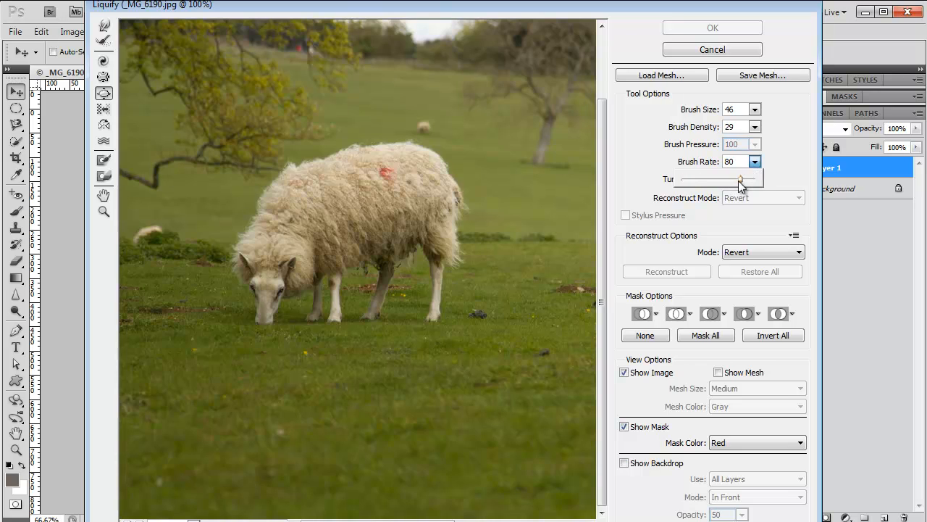
left_click_drag(739, 177, 752, 178)
left_click(757, 163)
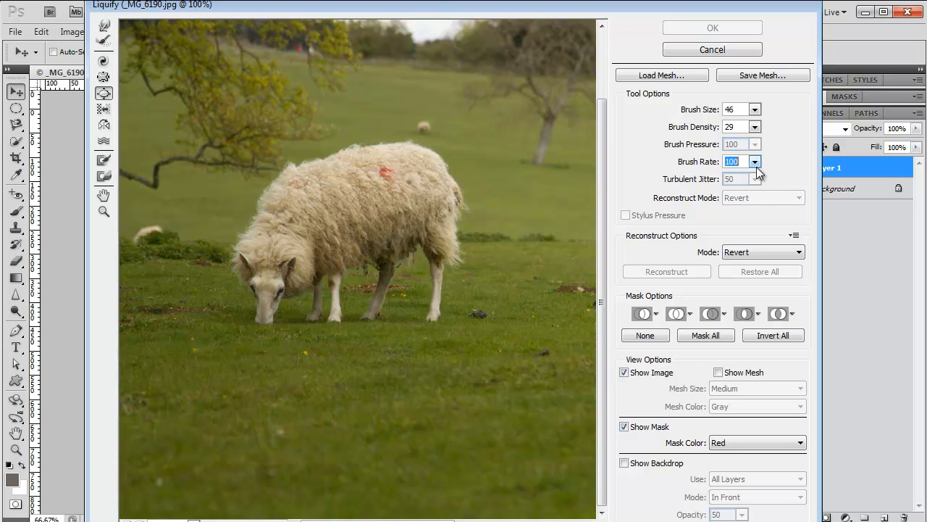
left_click(435, 283)
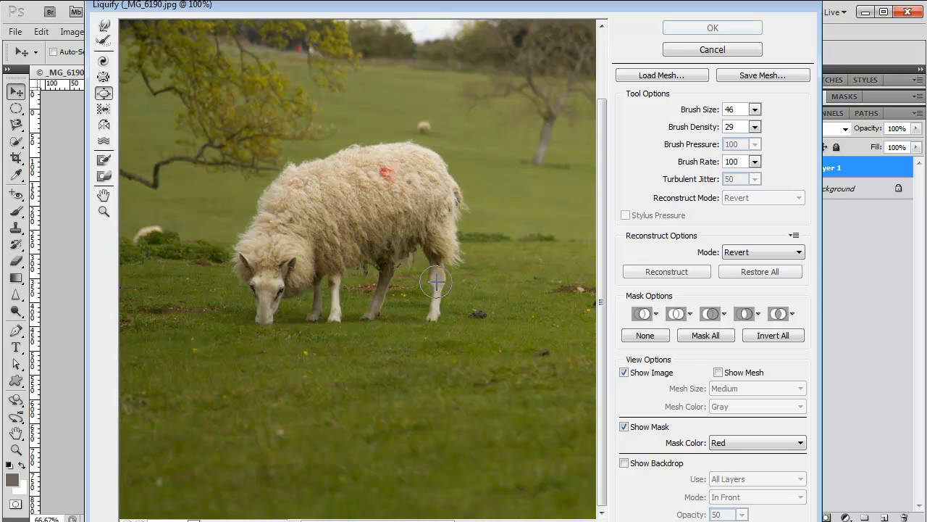
Set the Bloat tool's brush rate to 22.
left_click(755, 162)
left_click_drag(724, 180, 695, 181)
left_click(768, 161)
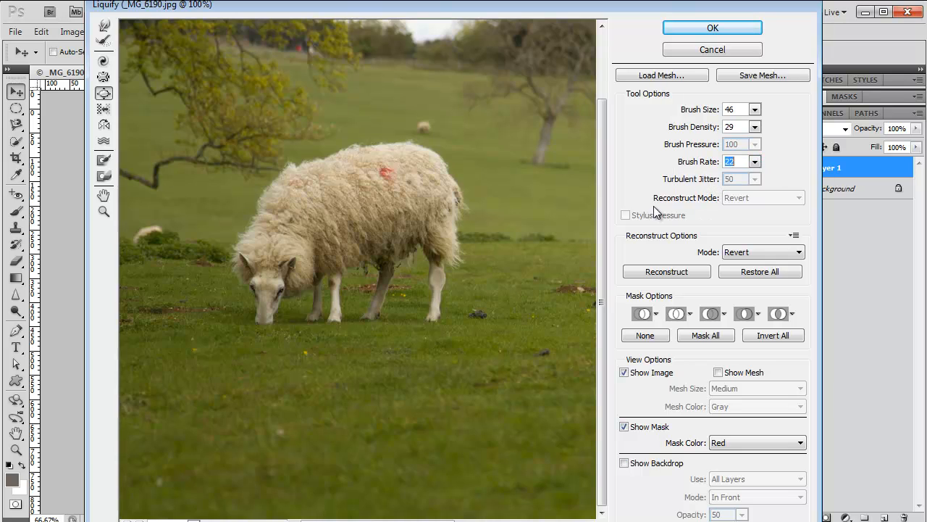
Try bloating the sheep's lower hind leg at the reduced rate, and undo the bloat strokes.
left_click(434, 301)
key("alt")
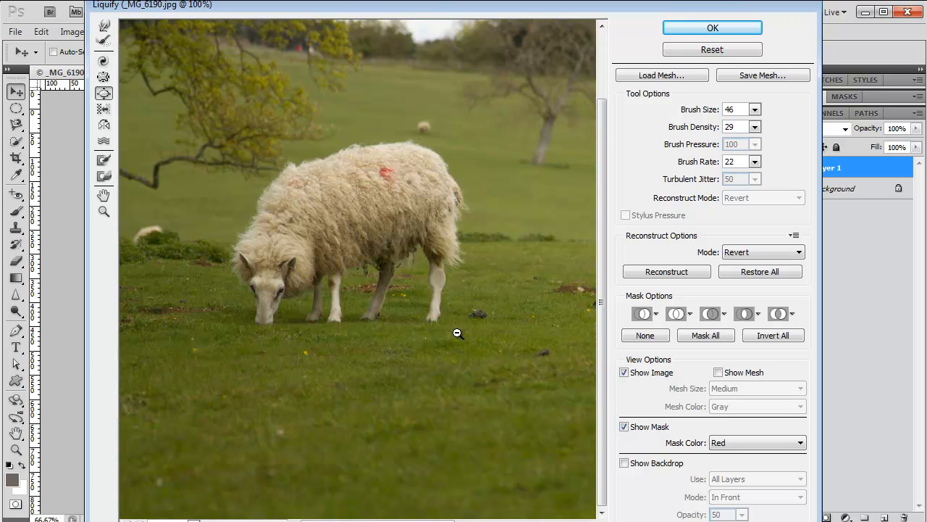
key("ctrl+alt+z")
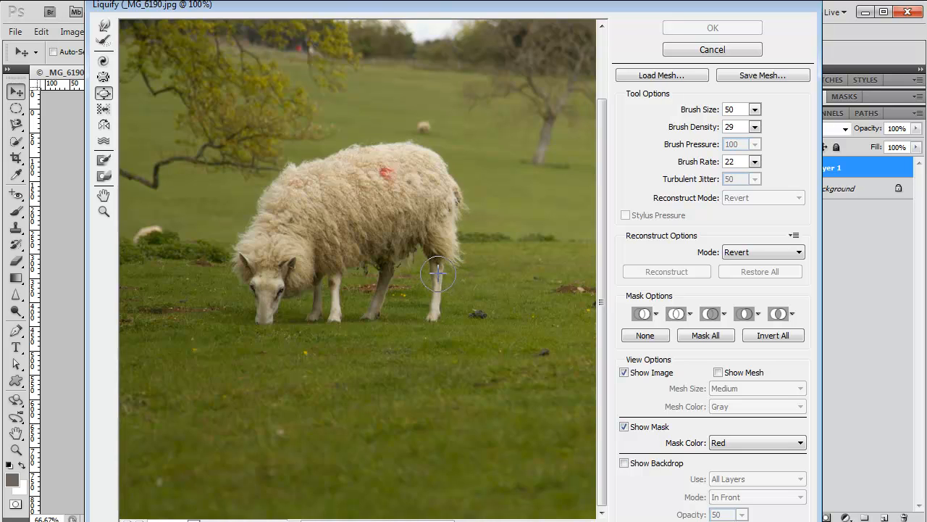
Bloat the large sheep's hind leg along its length and its front leg with a brush size of 50.
left_click(437, 273)
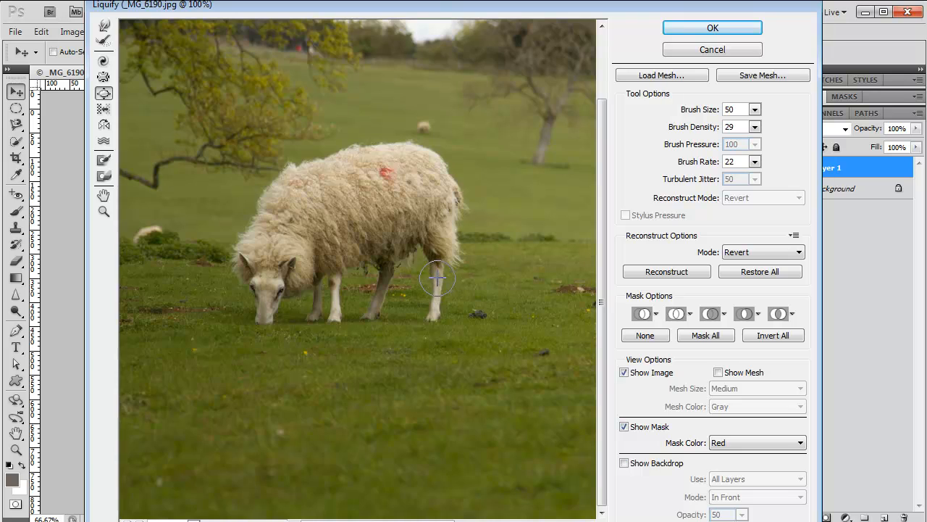
left_click_drag(438, 277, 438, 305)
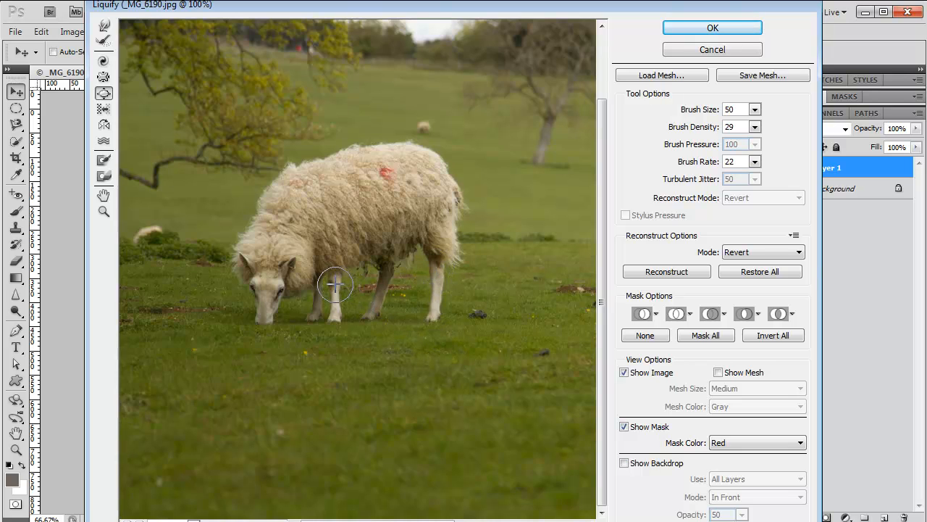
mouse_move(336, 284)
left_mouse_down()
mouse_move(333, 308)
mouse_move(335, 294)
left_mouse_up()
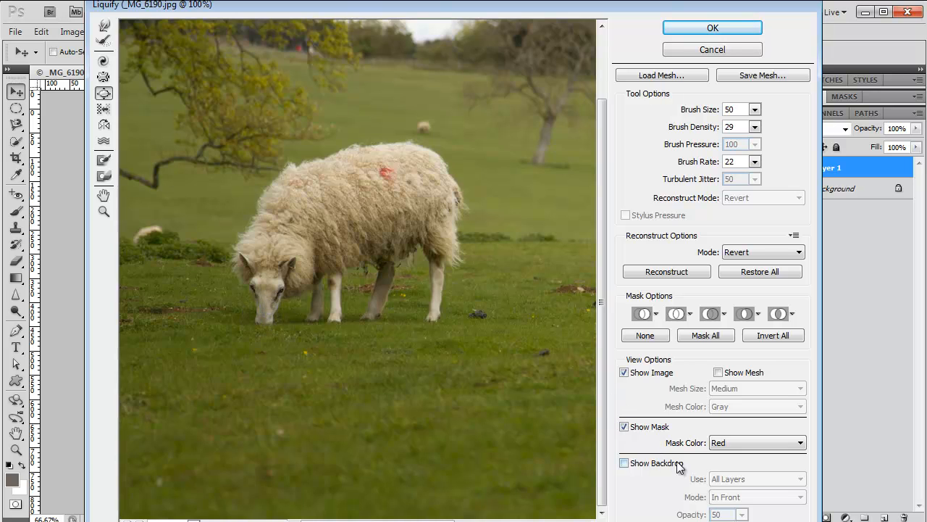
Toggle the backdrop of all layers on and off to compare the bloated legs with the original.
left_click(624, 464)
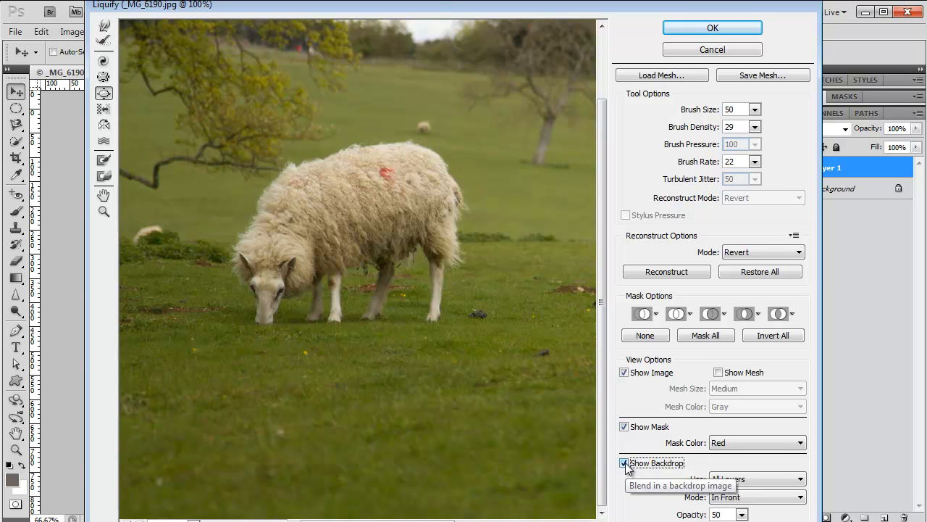
left_click(626, 464)
left_click(625, 464)
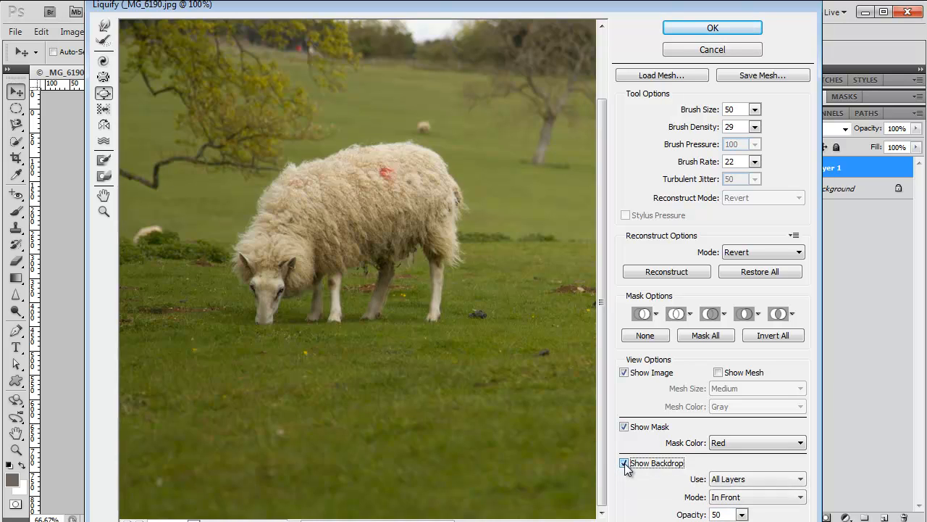
left_click(625, 464)
left_click(625, 463)
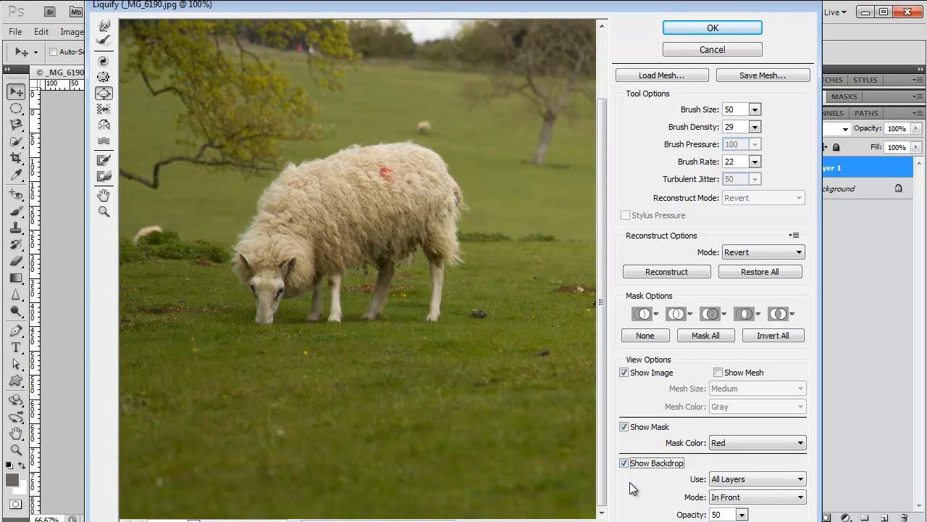
left_click(625, 464)
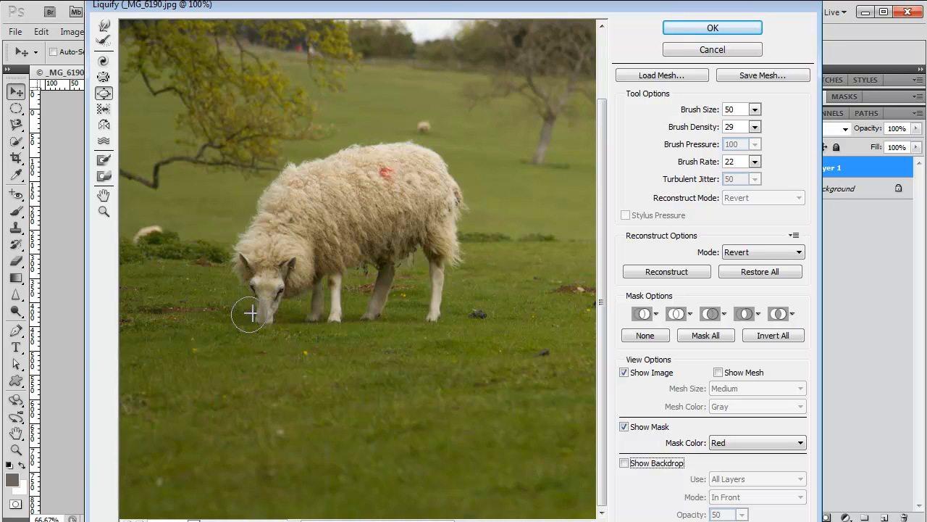
Bloat the sheep's face down to the muzzle and both ears, checking against the original with the backdrop.
mouse_move(267, 288)
left_mouse_down()
mouse_move(265, 312)
mouse_move(286, 282)
mouse_move(253, 287)
mouse_move(259, 311)
left_mouse_up()
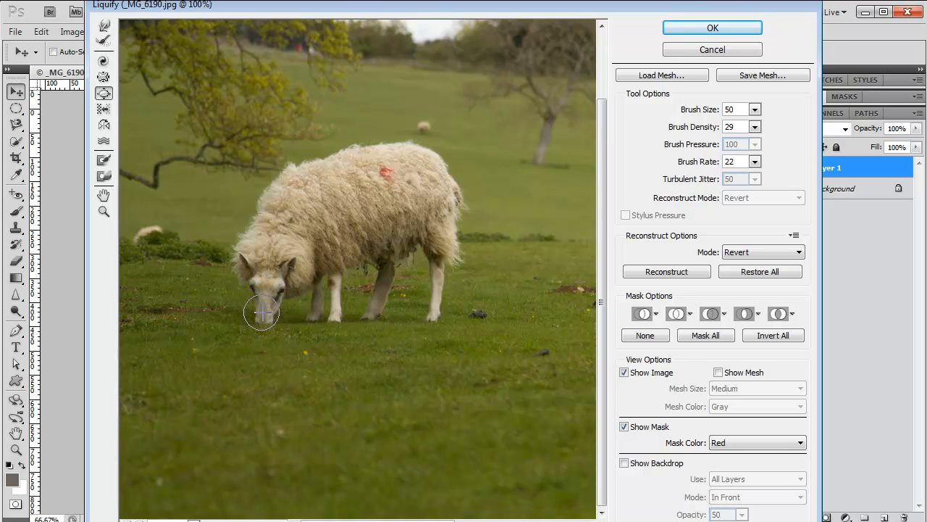
left_click(624, 463)
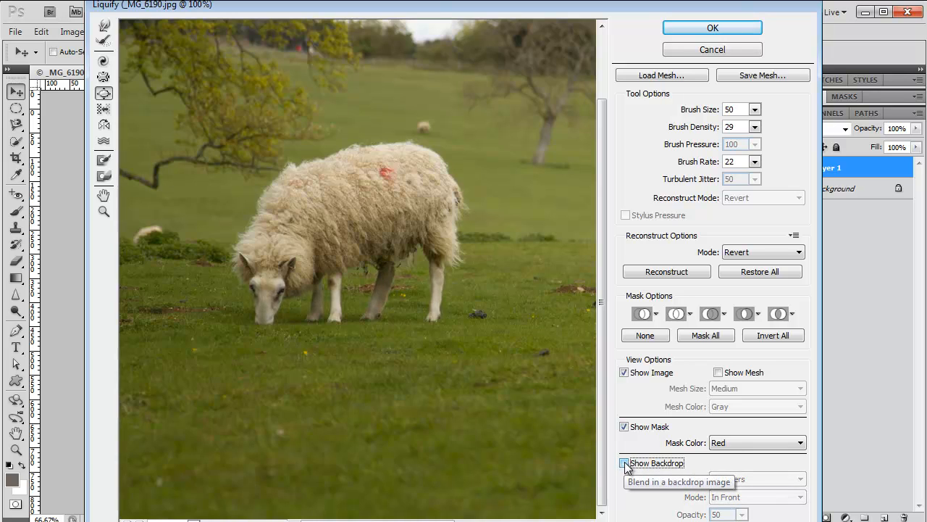
left_click(625, 464)
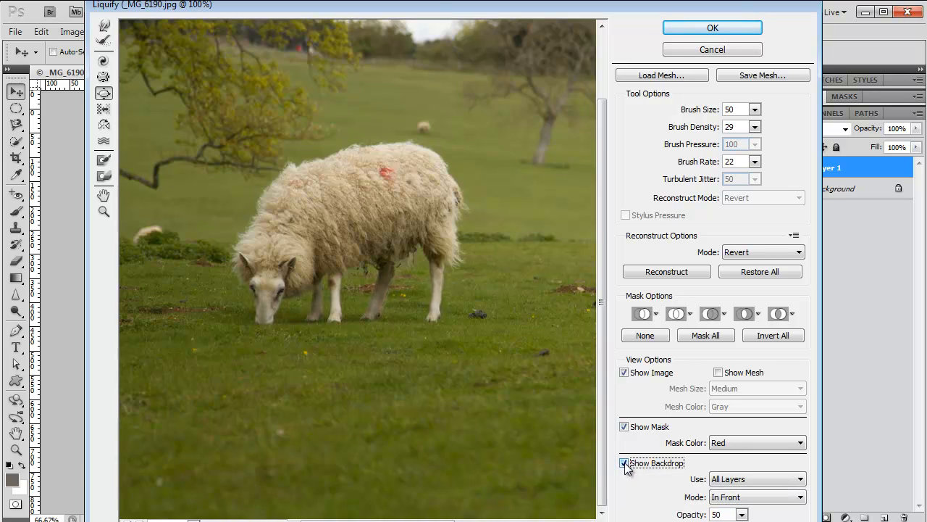
left_click(626, 465)
left_click(626, 465)
left_click(292, 263)
left_click_drag(291, 264, 248, 270)
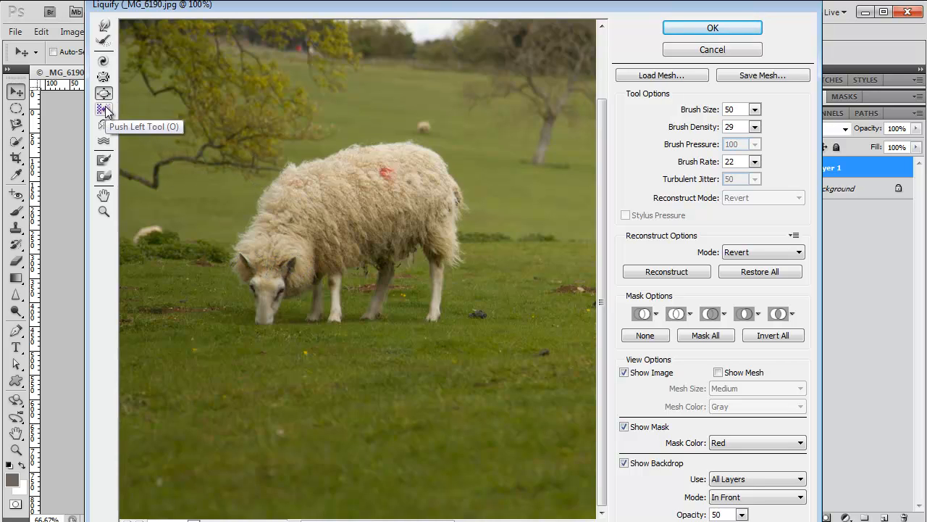
With the backdrop hidden, slim the sheep with the Push Left tool along its front, back and rump outline.
left_click(105, 110)
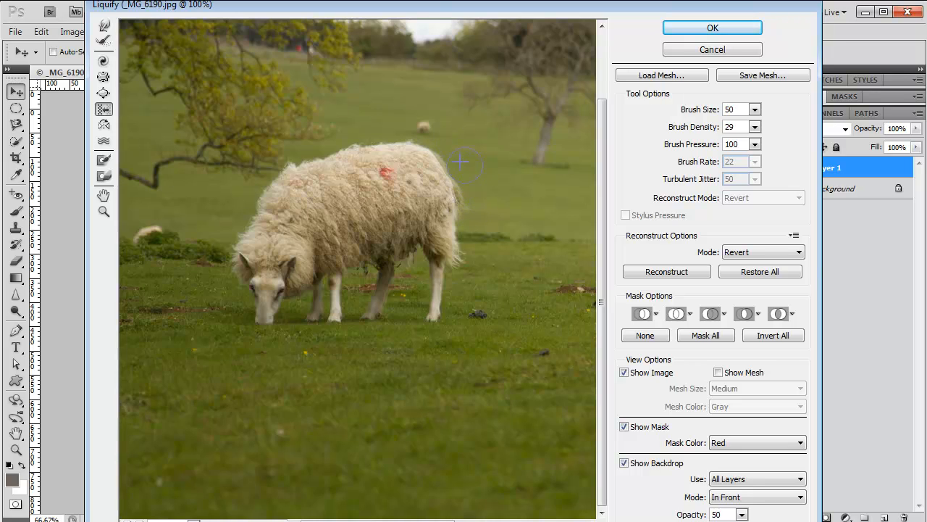
left_click(625, 464)
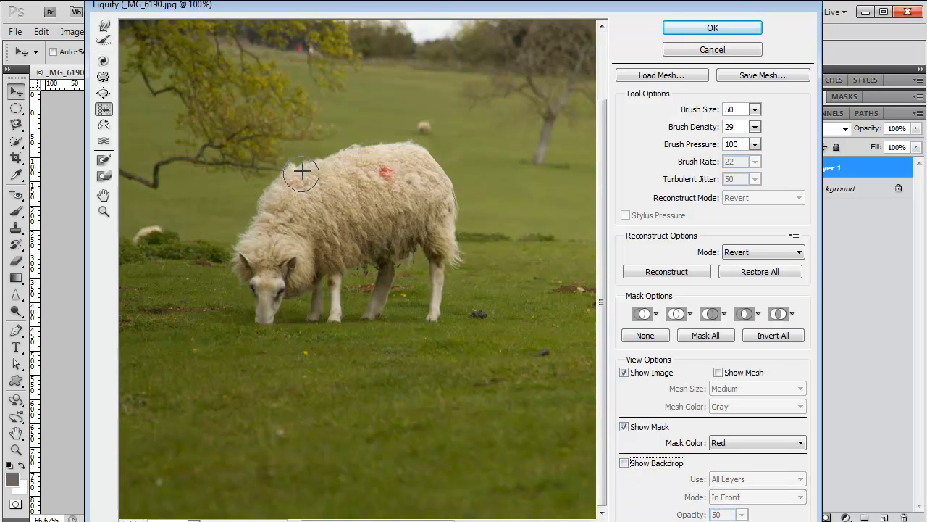
mouse_move(262, 165)
left_mouse_down()
mouse_move(247, 191)
mouse_move(255, 174)
mouse_move(240, 227)
mouse_move(235, 208)
mouse_move(229, 221)
mouse_move(232, 247)
mouse_move(225, 231)
mouse_move(229, 277)
left_mouse_up()
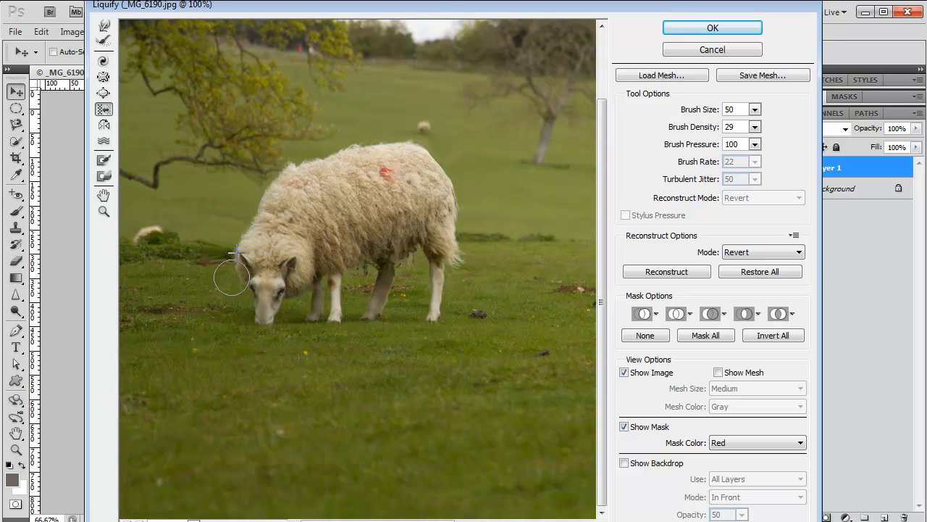
mouse_move(288, 146)
left_mouse_down()
mouse_move(322, 142)
mouse_move(329, 150)
mouse_move(355, 132)
mouse_move(347, 141)
mouse_move(385, 129)
mouse_move(407, 133)
mouse_move(359, 139)
mouse_move(407, 139)
left_mouse_up()
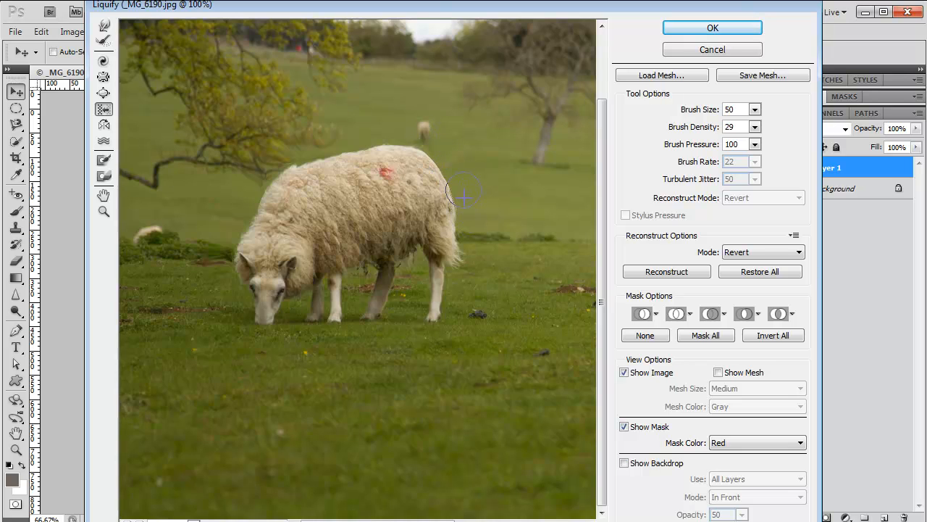
left_click_drag(465, 246, 460, 219)
mouse_move(463, 275)
left_mouse_down()
mouse_move(465, 240)
mouse_move(458, 275)
mouse_move(467, 193)
left_mouse_up()
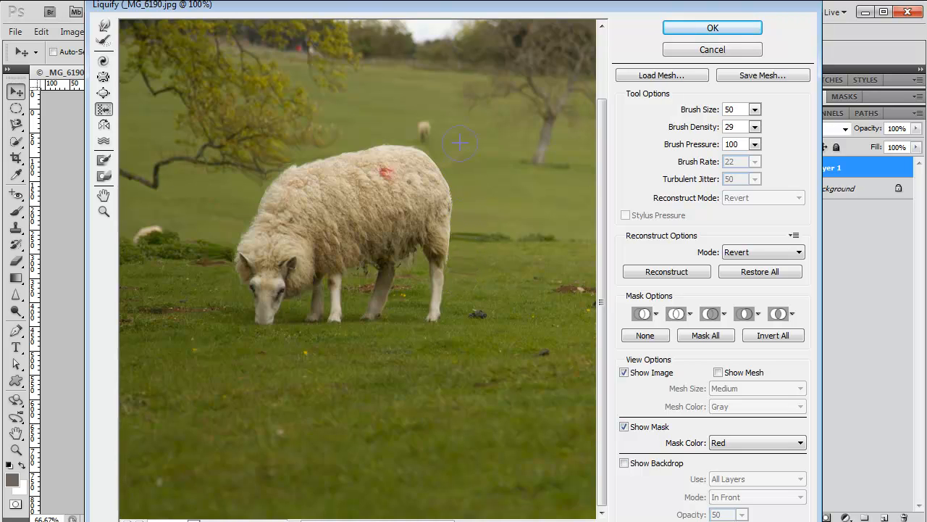
Show the backdrop of all layers in front of the image with its opacity set to 100.
left_click(623, 463)
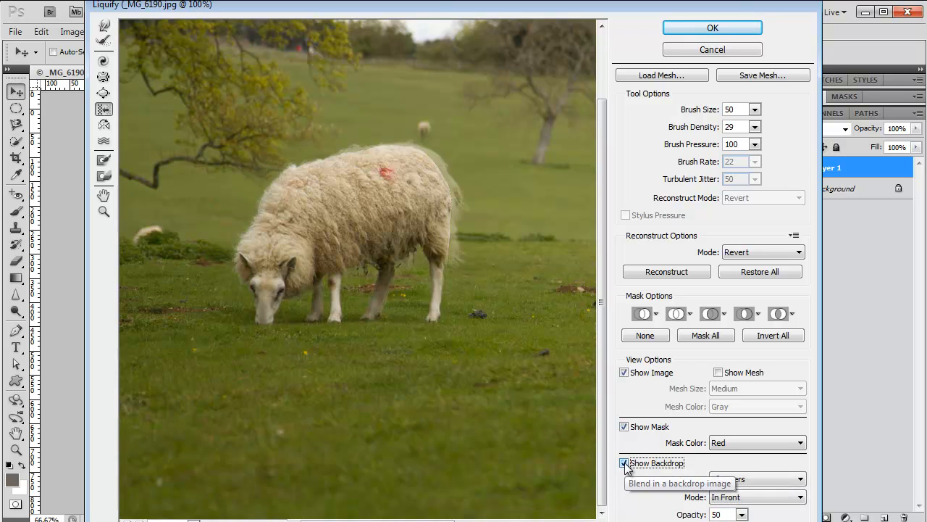
left_click(625, 464)
left_click(625, 463)
left_click(741, 513)
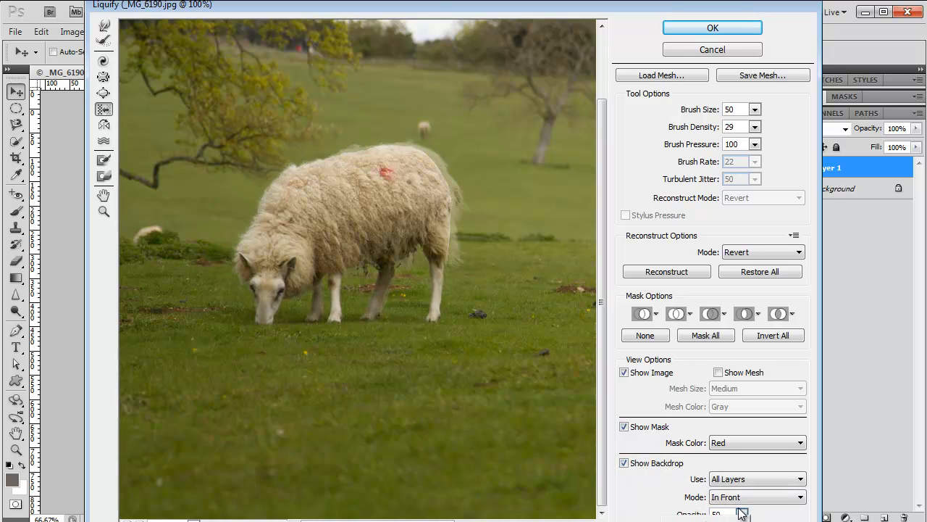
left_click_drag(707, 520, 757, 520)
left_click(746, 506)
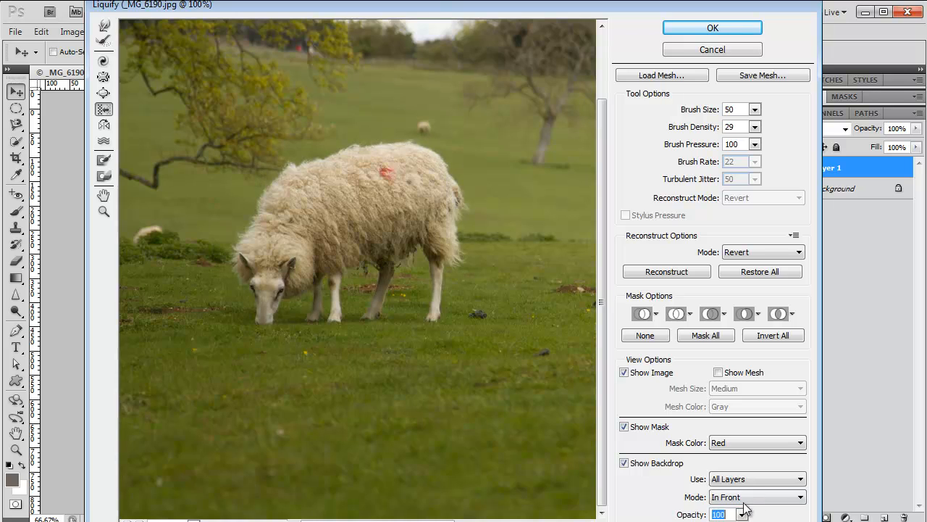
Toggle the backdrop to compare the reshaped sheep with the original, and apply the Liquify distortions to the layer.
left_click(625, 463)
left_click(625, 464)
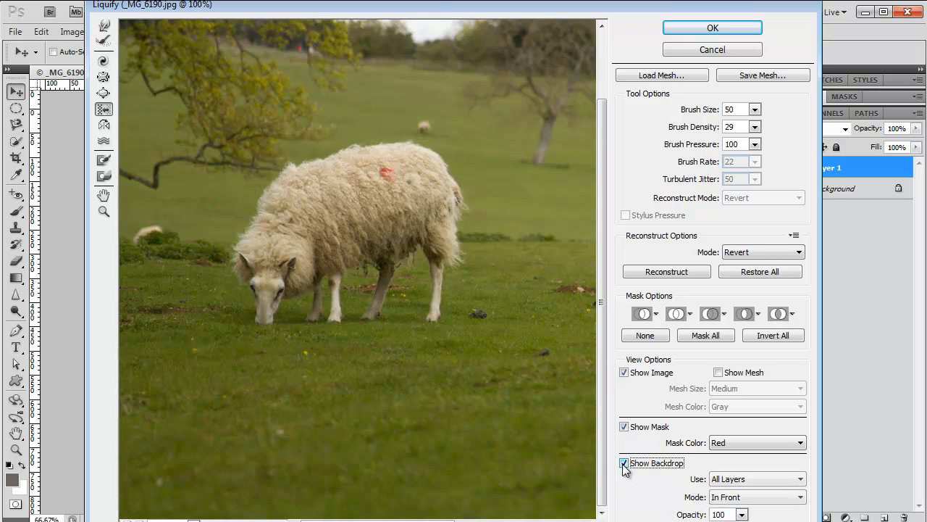
left_click(624, 464)
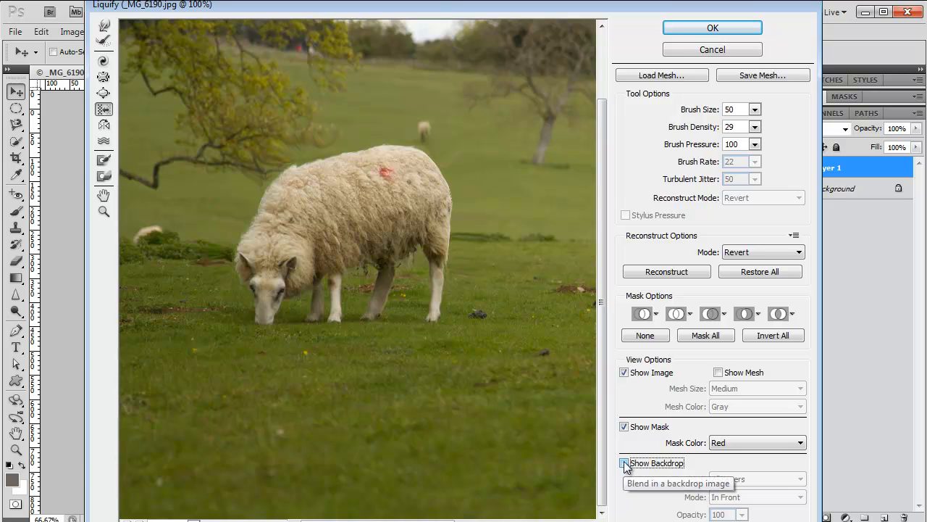
left_click(626, 464)
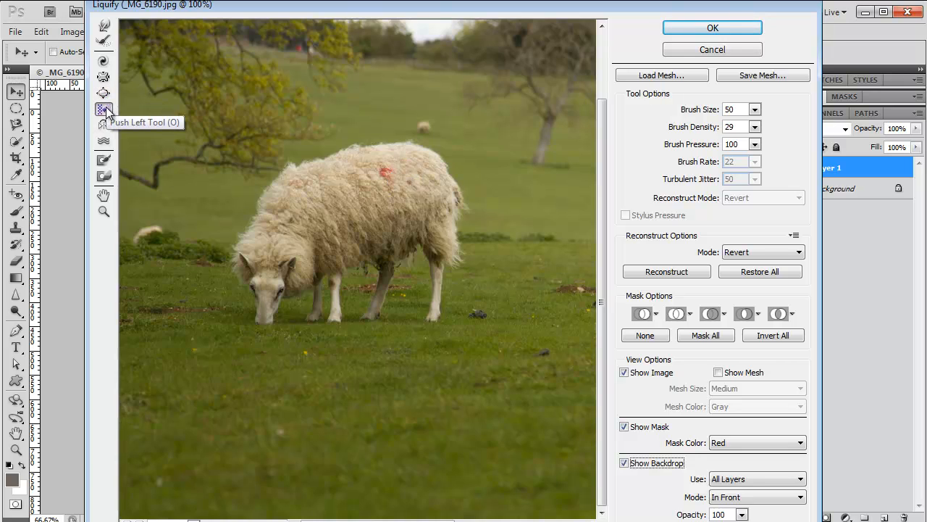
left_click(707, 28)
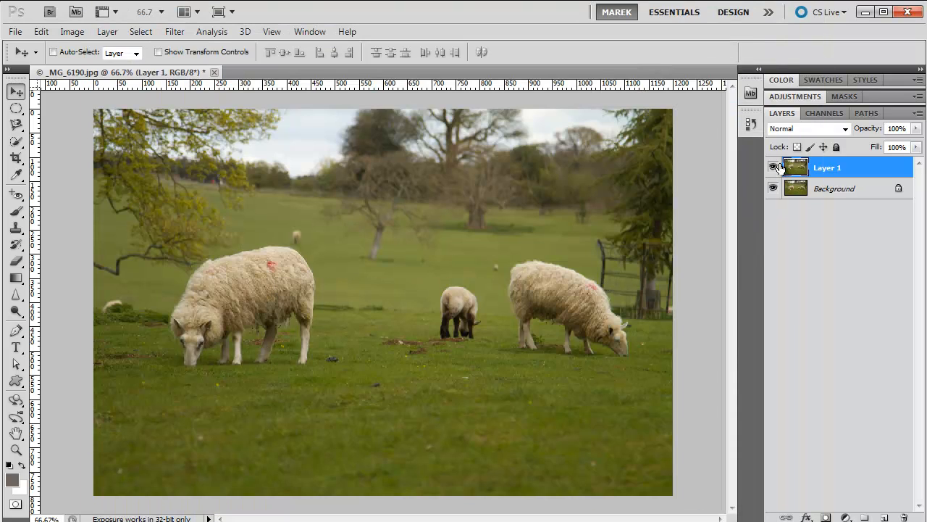
Toggle the visibility of Layer 1 to compare the reshaped sheep with the original photo.
left_click(774, 167)
left_click(774, 168)
left_click(774, 167)
left_click(774, 167)
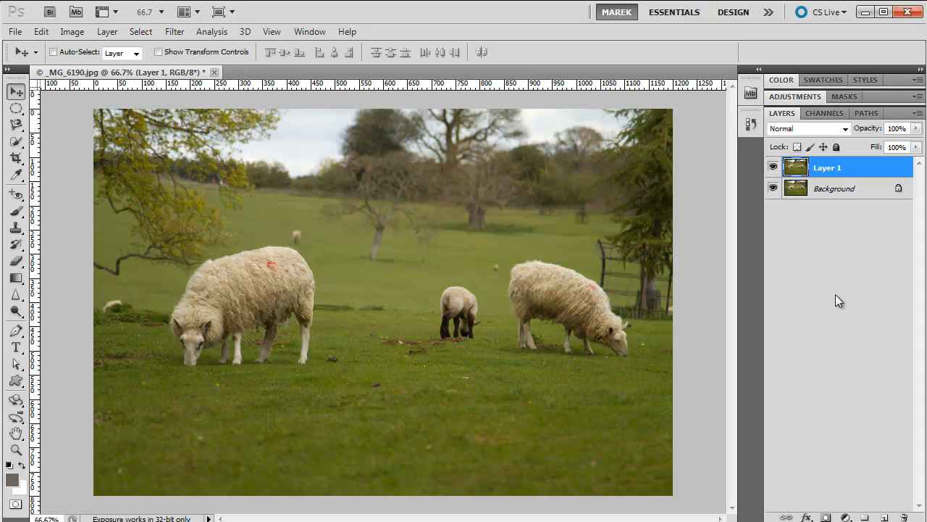
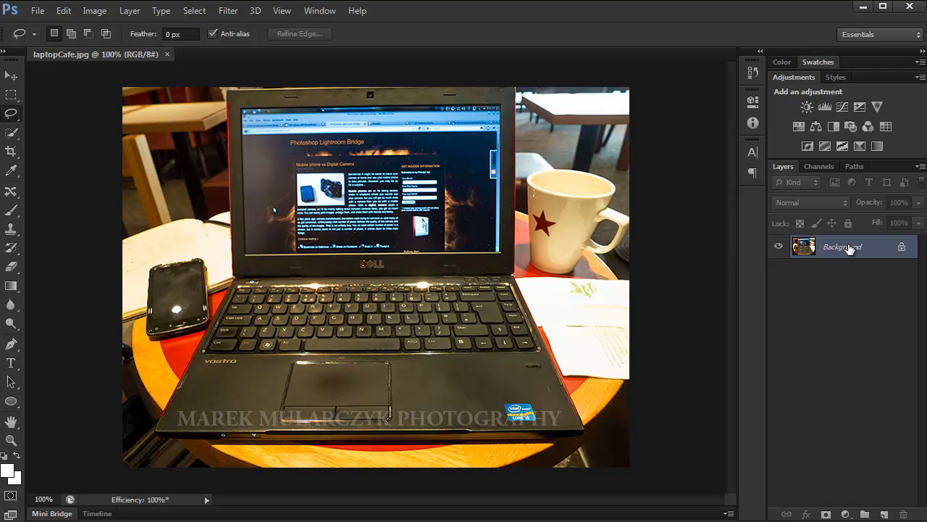
Duplicate the Background layer of laptopCafe.jpg and trace the laptop's display with a closed Pen path.
left_click_drag(851, 248, 883, 514)
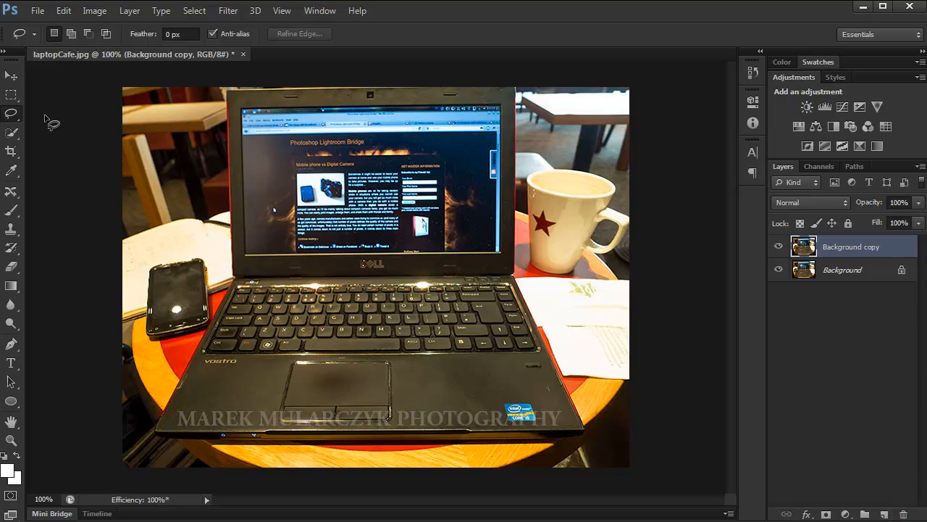
key("p")
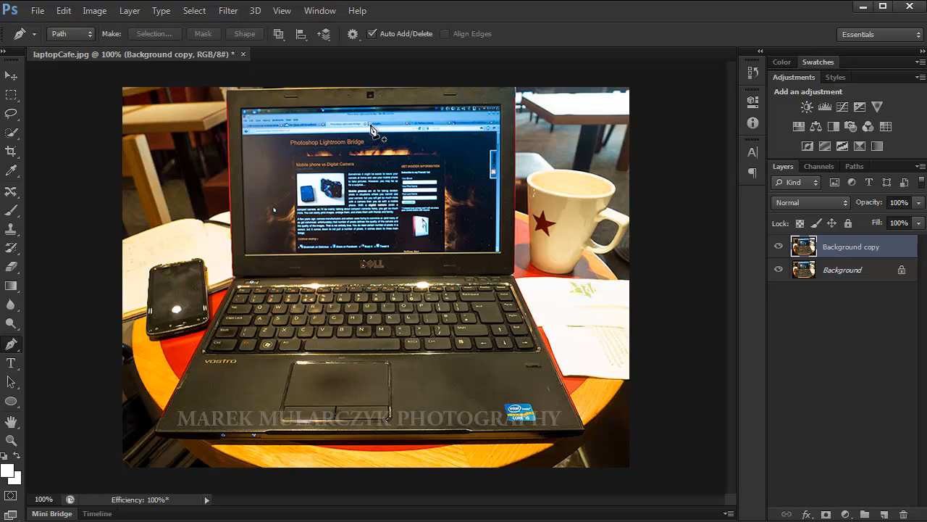
left_click(242, 111)
left_click(497, 107)
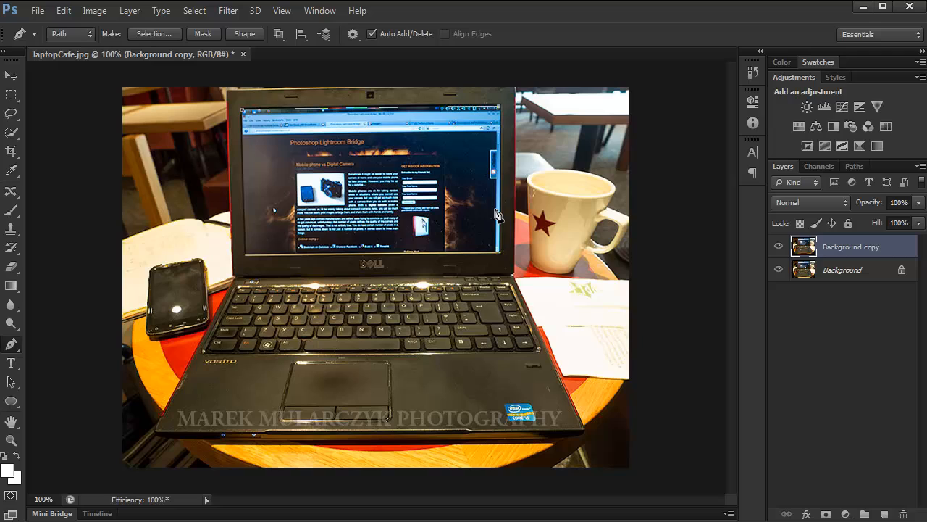
left_click(499, 252)
left_click(245, 253)
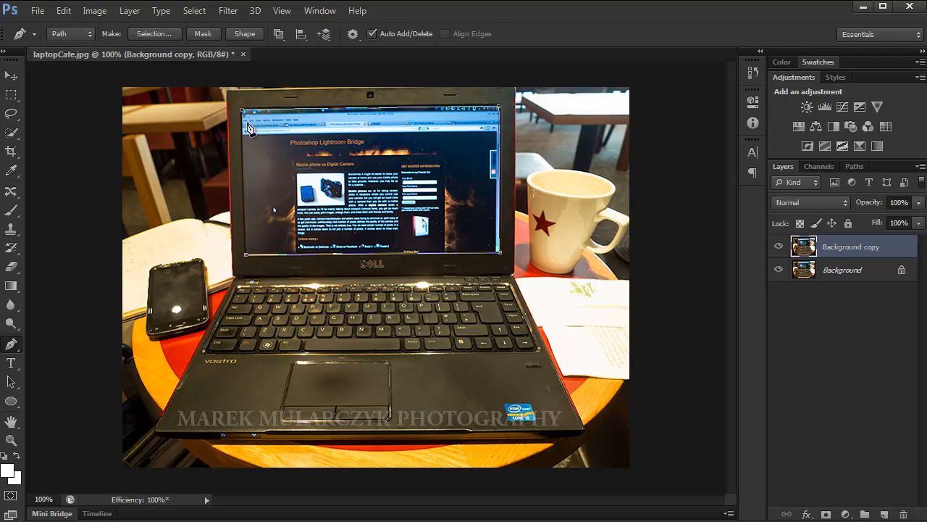
left_click(243, 112)
Load the display path as a selection and copy that area to a new layer named "screen".
left_click(855, 166)
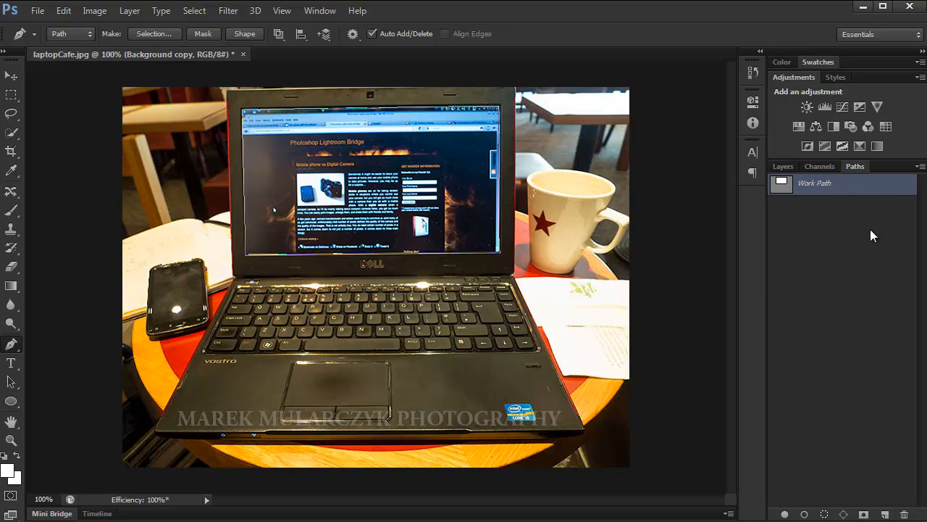
left_click_drag(852, 190, 821, 512)
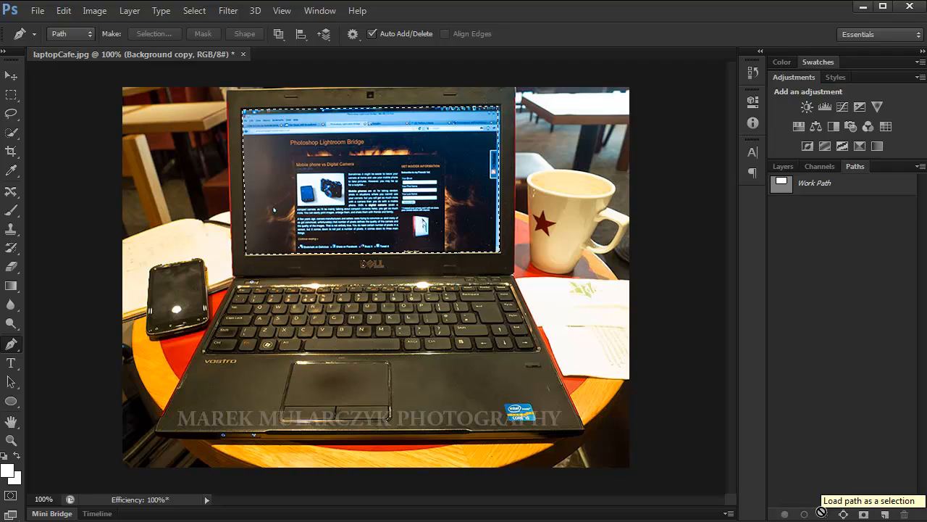
key("ctrl+j")
left_click(775, 166)
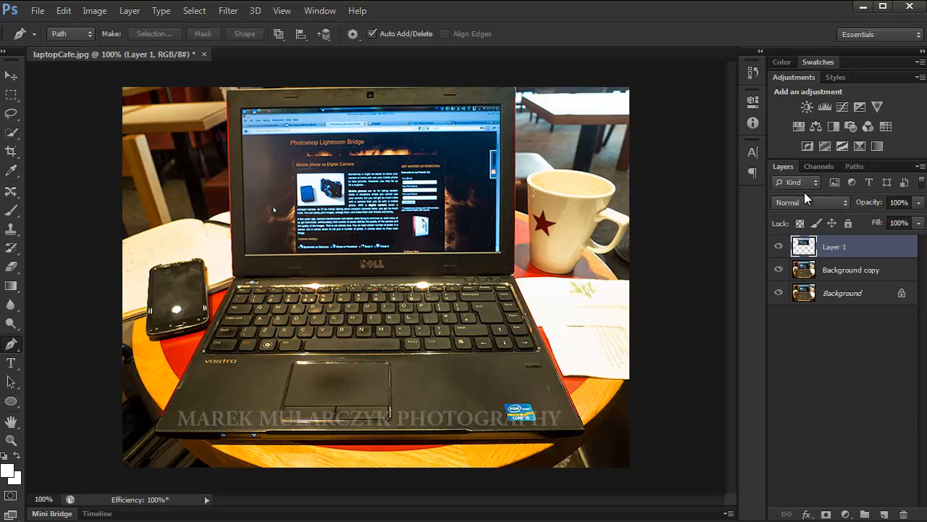
double_click(833, 248)
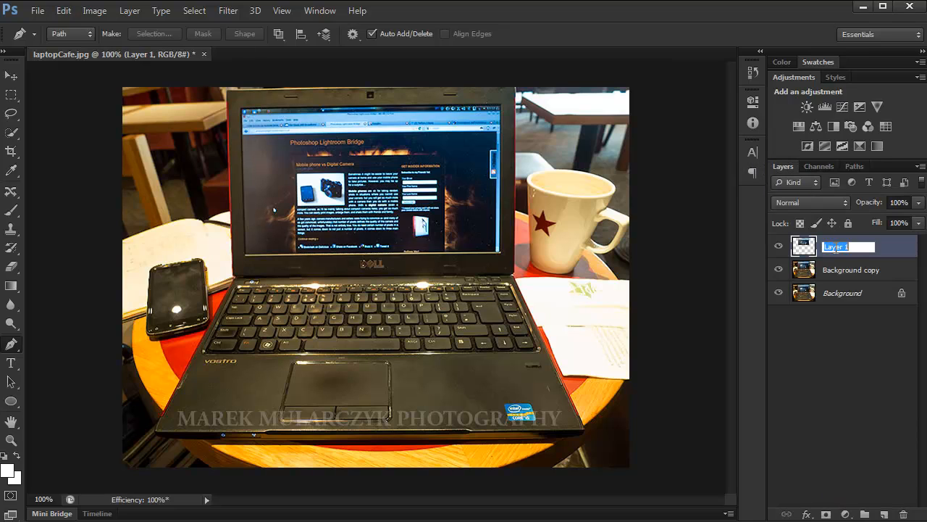
type("screen")
key("Return")
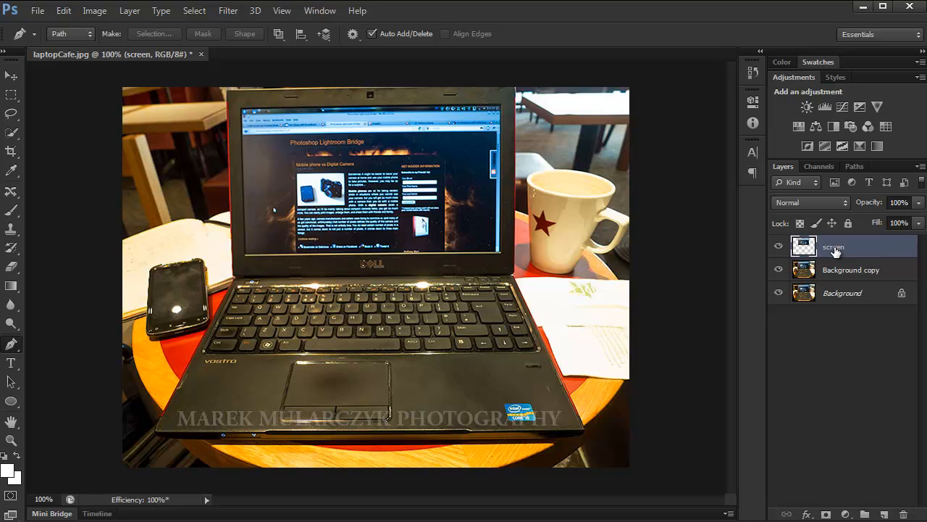
Add a Curves adjustment clipped to the screen layer and lower its Blue curve slightly in the midtones and highlights.
left_click(843, 107)
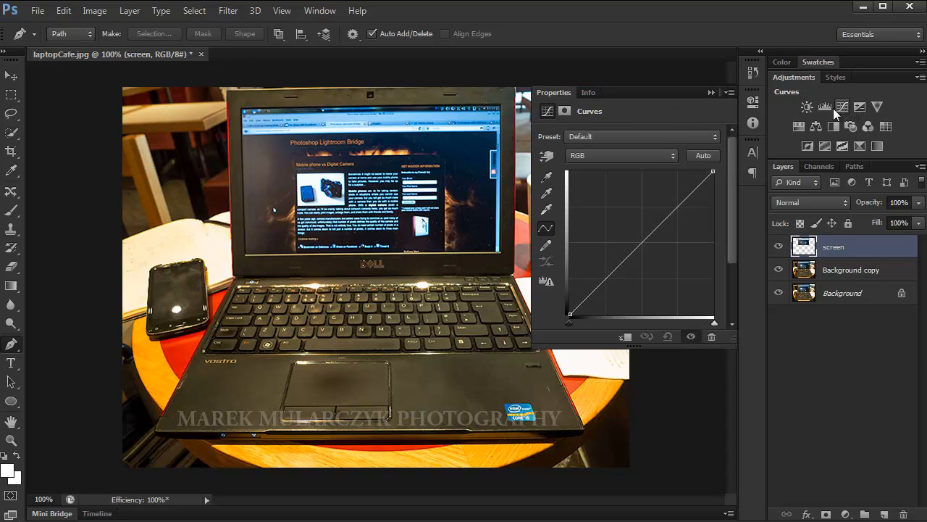
left_click(670, 153)
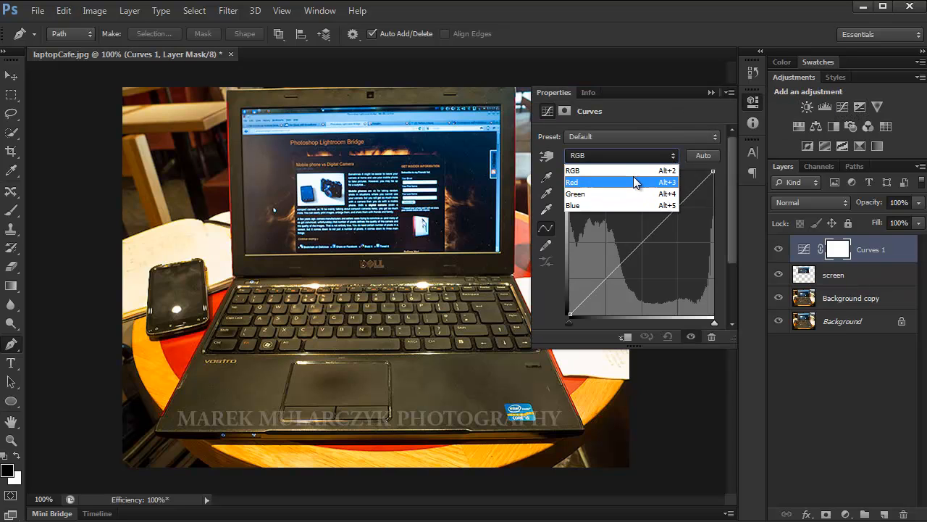
left_click(596, 205)
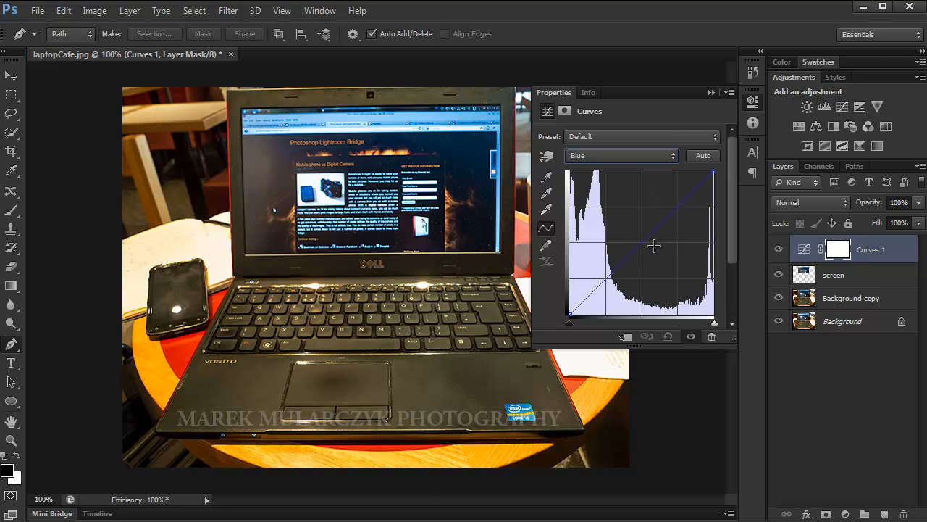
left_click_drag(643, 240, 646, 247)
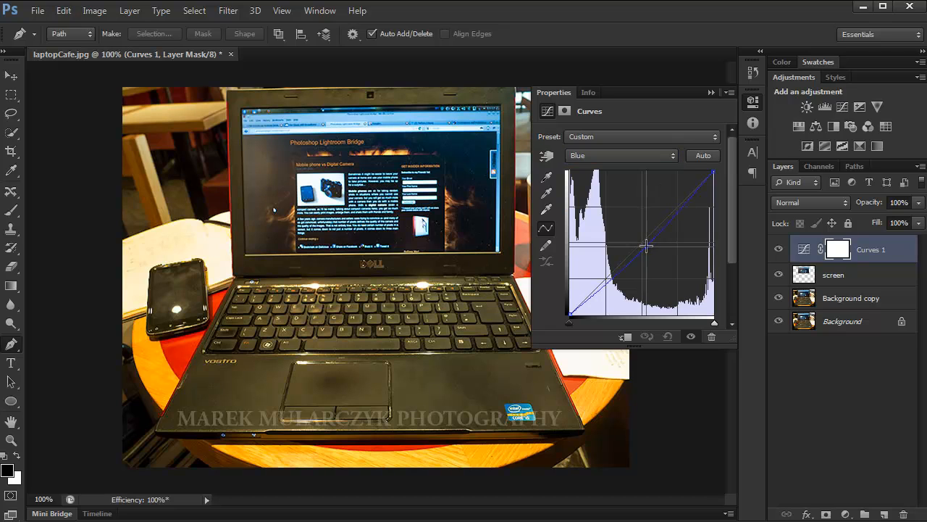
left_click(625, 337)
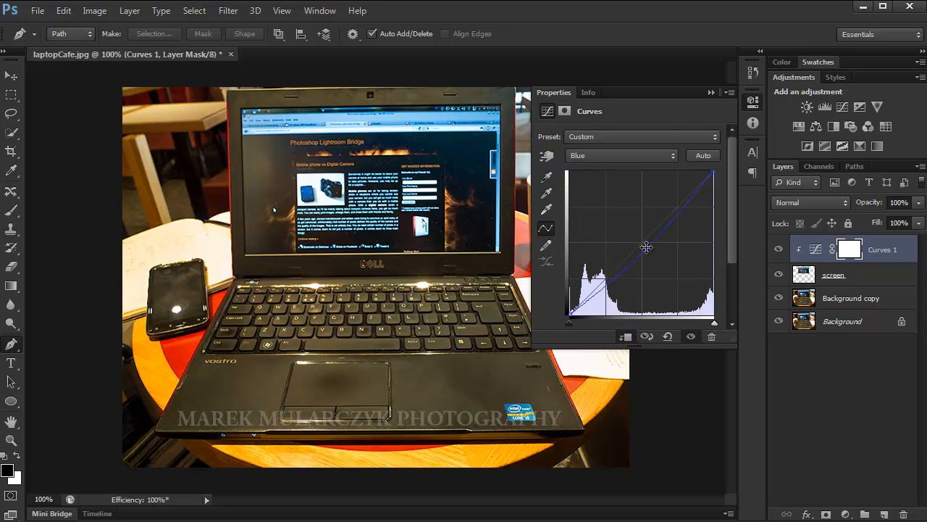
mouse_move(646, 247)
left_mouse_down()
mouse_move(659, 263)
mouse_move(651, 247)
left_mouse_up()
mouse_move(688, 198)
left_mouse_down()
mouse_move(702, 203)
mouse_move(695, 197)
left_mouse_up()
left_click(723, 93)
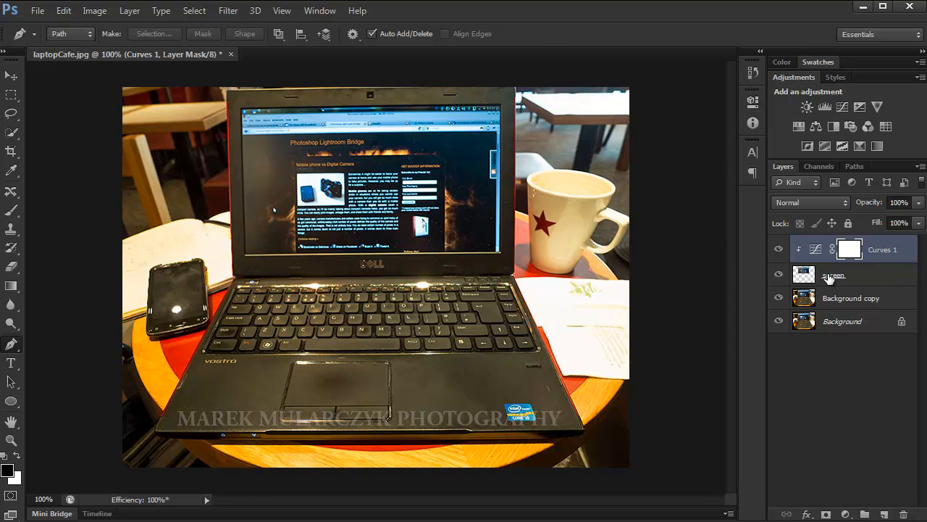
On the Background copy layer, select the white napkin beside the laptop with the Lasso tool.
left_click(853, 303)
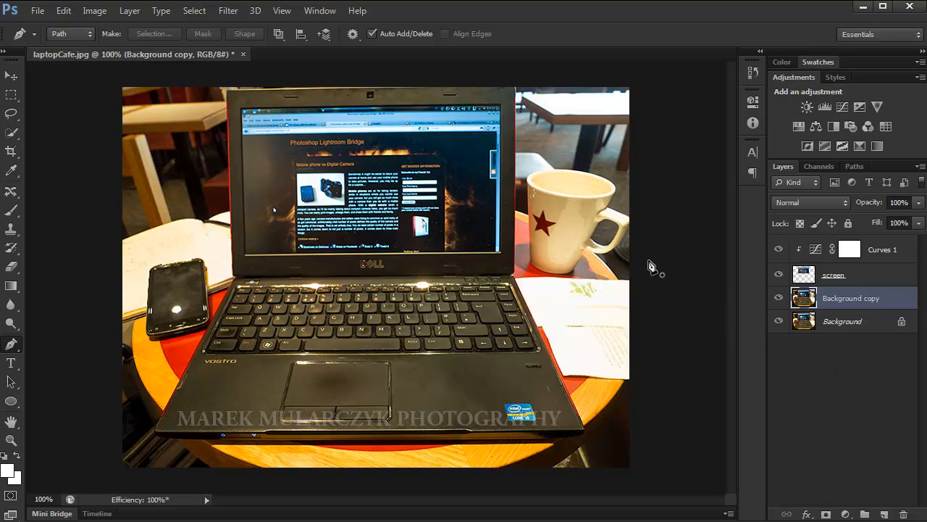
key("l")
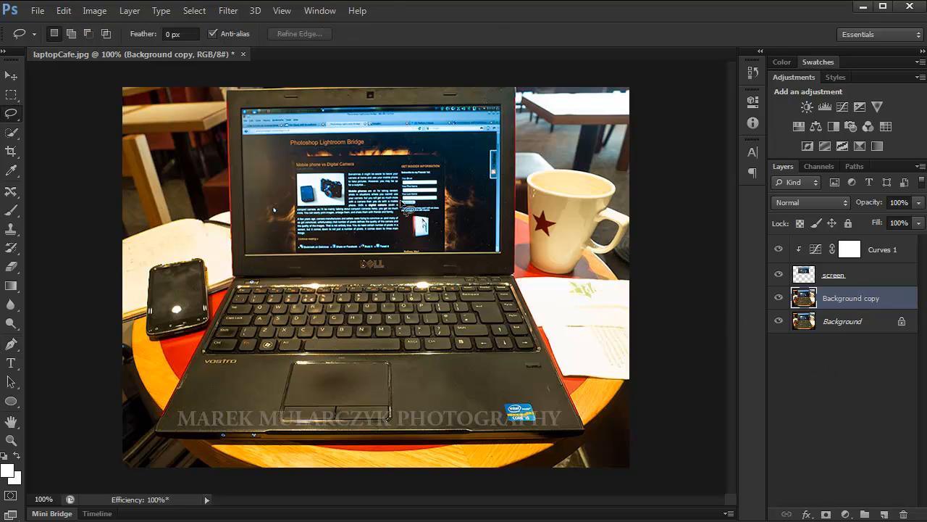
right_click(19, 118)
left_click(81, 114)
mouse_move(632, 280)
left_mouse_down()
mouse_move(515, 283)
mouse_move(559, 366)
mouse_move(625, 379)
mouse_move(640, 342)
mouse_move(636, 286)
left_mouse_up()
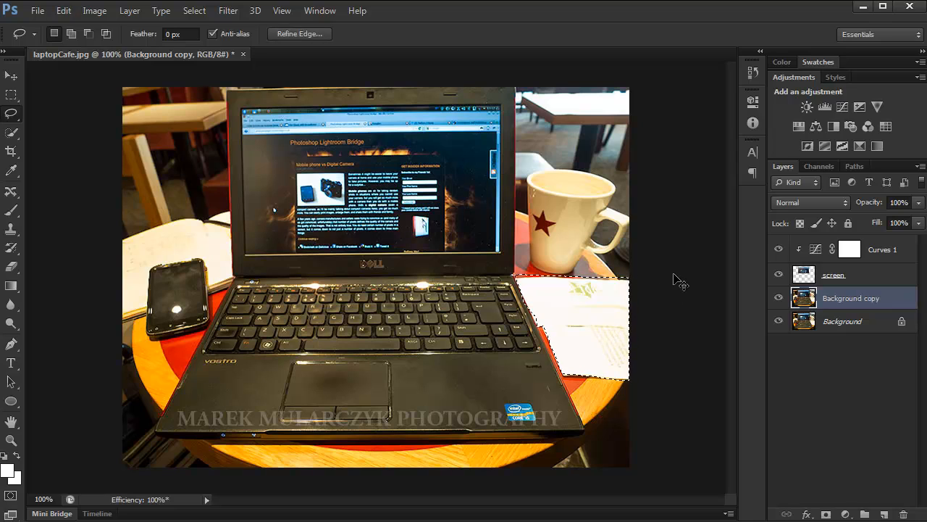
Copy the selected napkin to a new layer named "napkin".
key("ctrl+j")
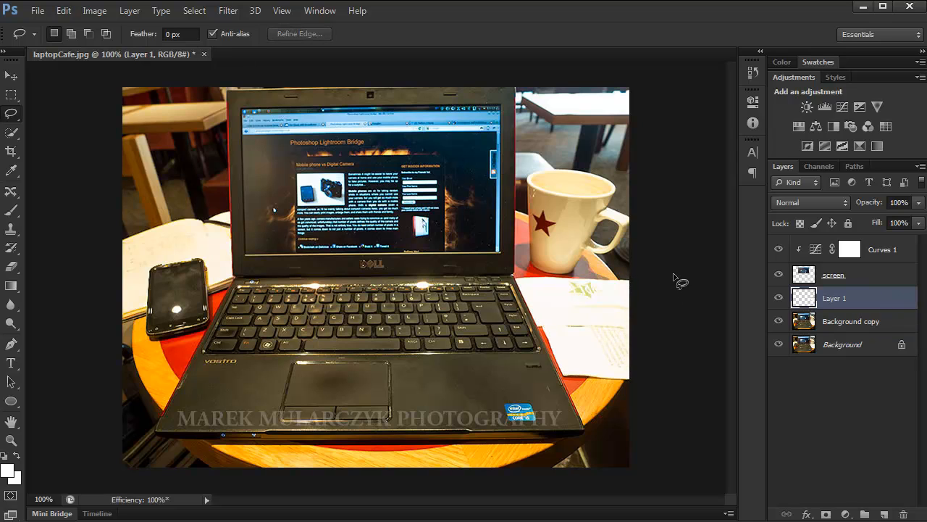
double_click(834, 299)
type("napkin")
key("Return")
Add a Levels adjustment clipped to the napkin layer, with the shadow input at 176 and the midtones at 1.90.
left_click(825, 107)
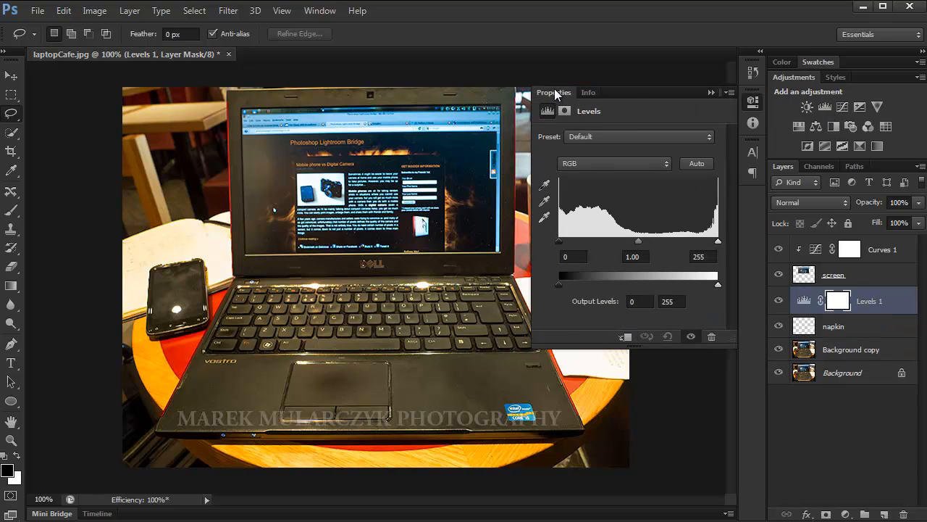
left_click_drag(554, 88, 332, 148)
left_click(712, 92)
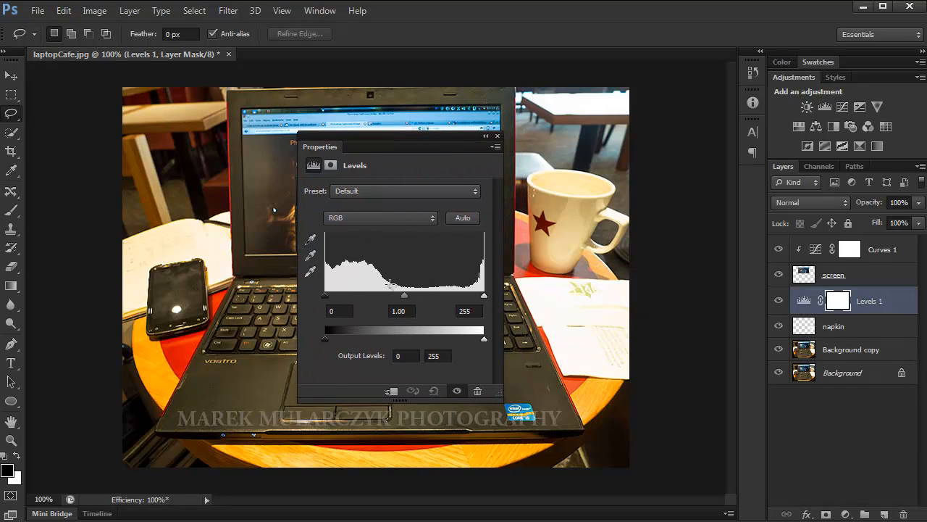
left_click(392, 391)
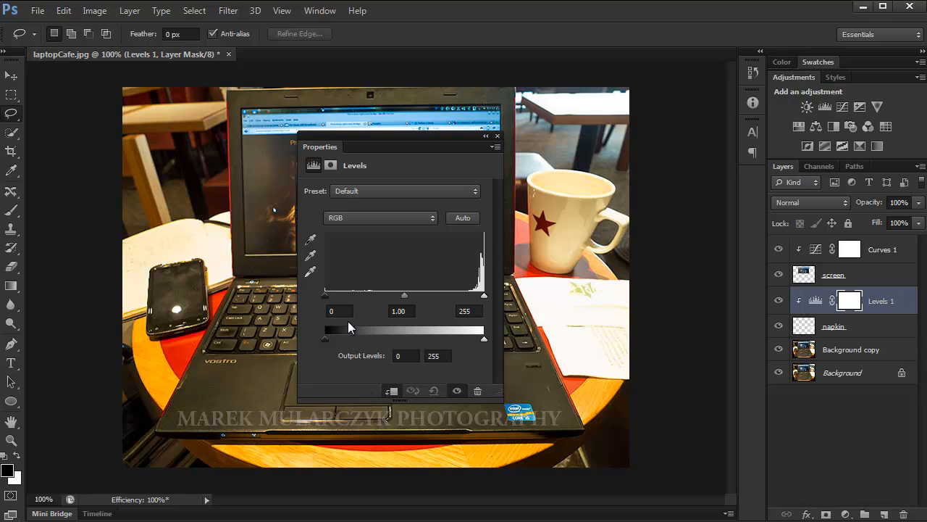
left_click_drag(324, 298, 436, 305)
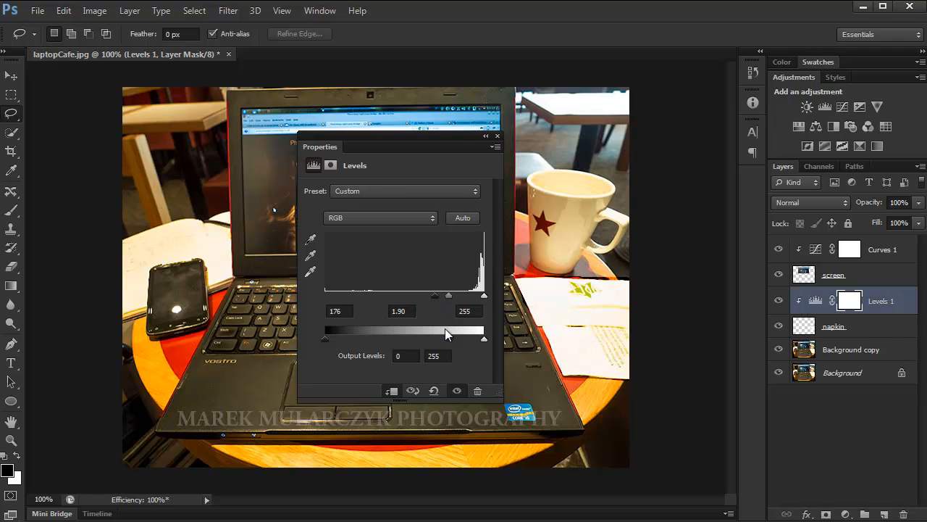
Compare the napkin with its previous state to judge the Levels adjustment.
left_click(411, 391)
left_click(412, 391)
left_click(412, 391)
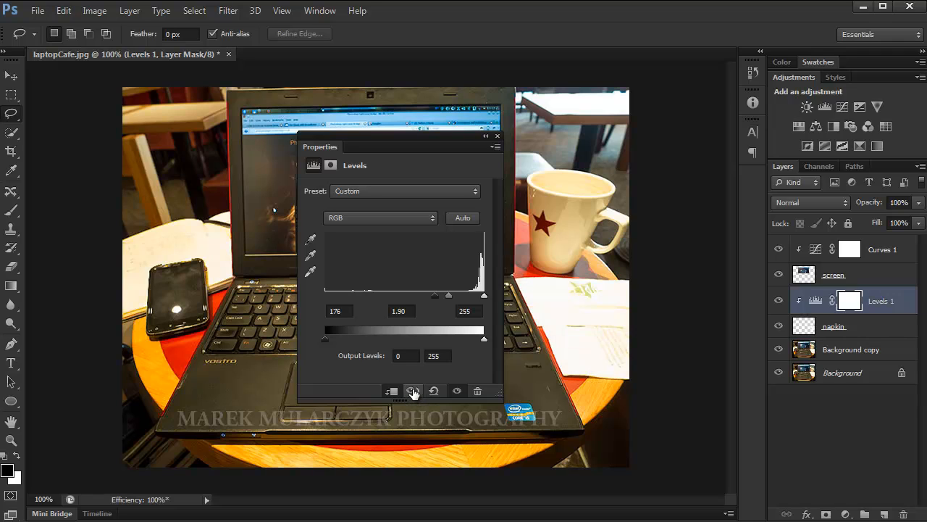
left_click(413, 391)
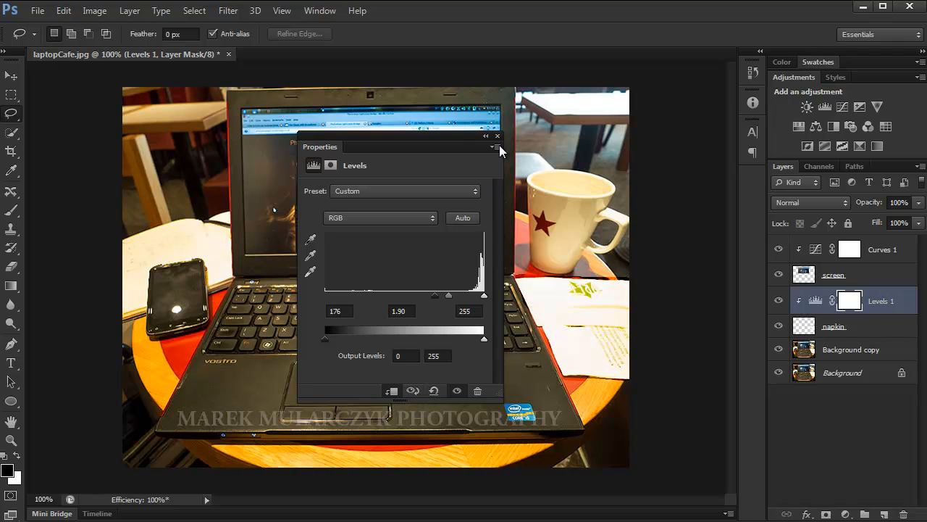
Collapse the Levels properties, move them clear of the laptop, and toggle the Levels 1 layer to check its effect.
double_click(326, 149)
left_click_drag(338, 142, 490, 68)
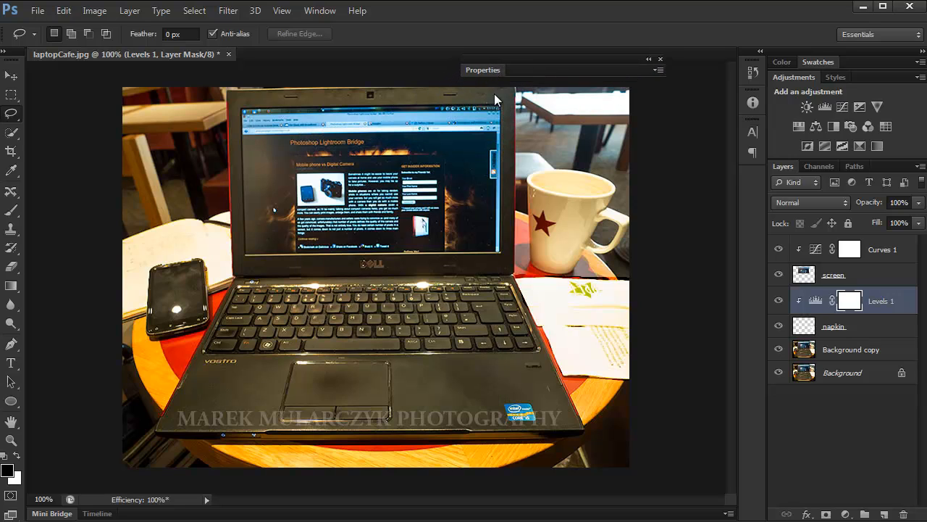
left_click(777, 303)
left_click(777, 304)
On the Background copy layer, trace the laptop's keyboard with a closed Pen path and show the resulting work path.
left_click(849, 354)
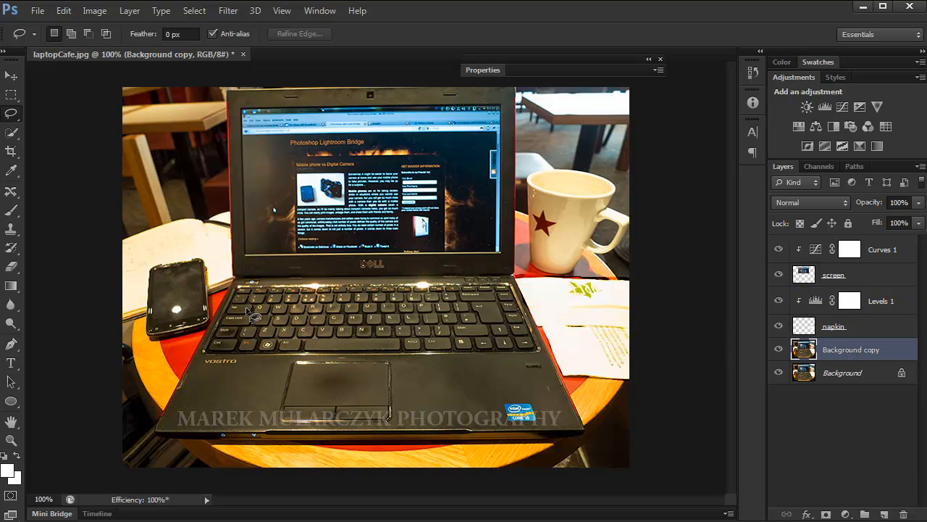
key("p")
left_click(16, 344)
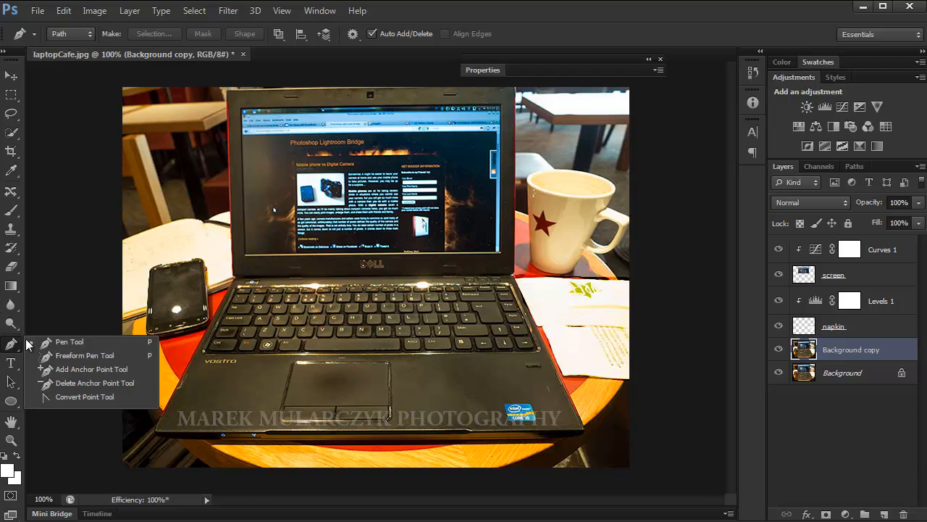
left_click(71, 342)
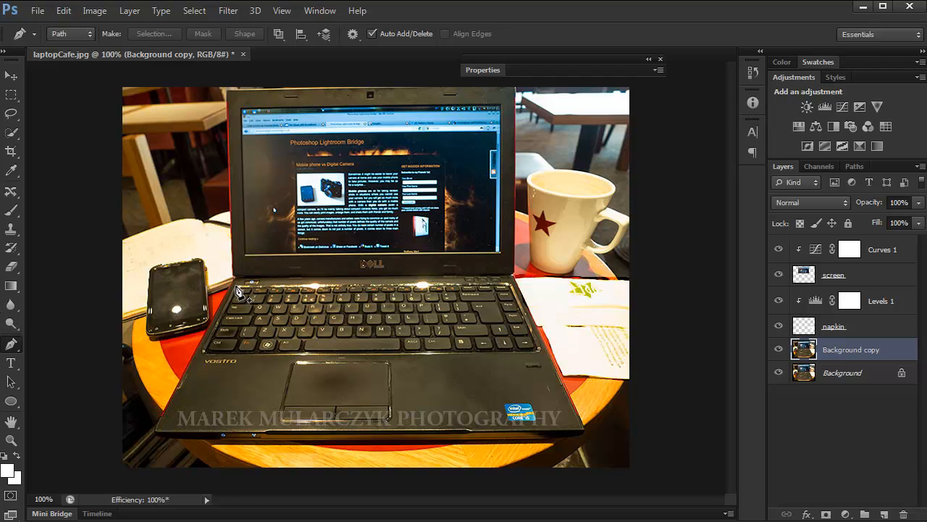
left_click(237, 291)
left_click(511, 289)
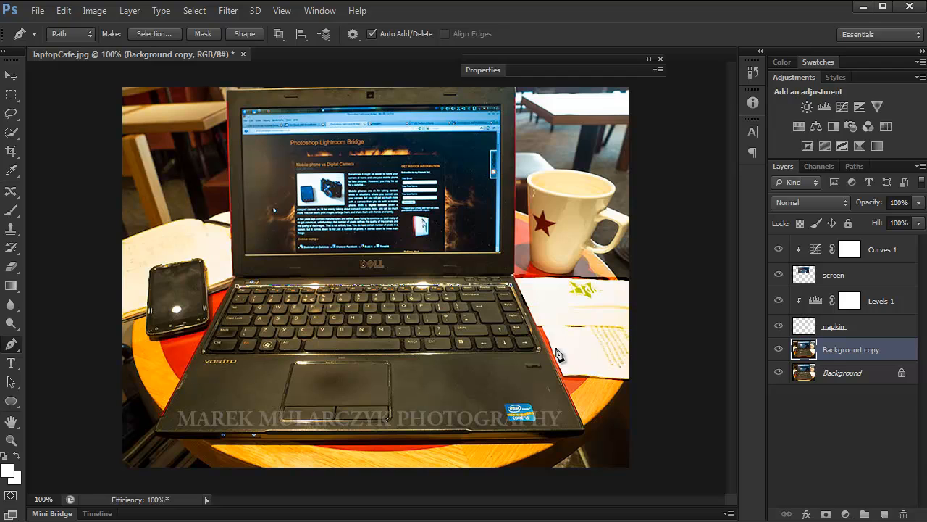
left_click(541, 353)
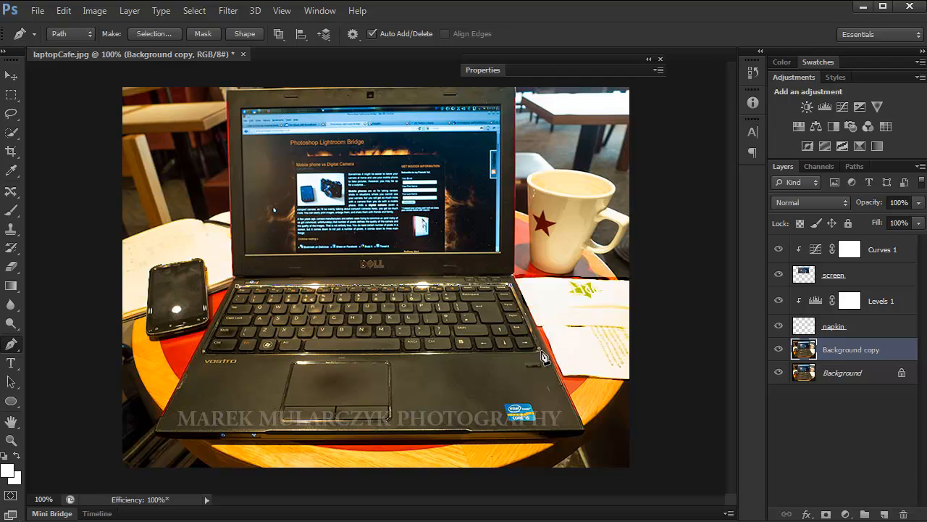
left_click(202, 352)
left_click(237, 291)
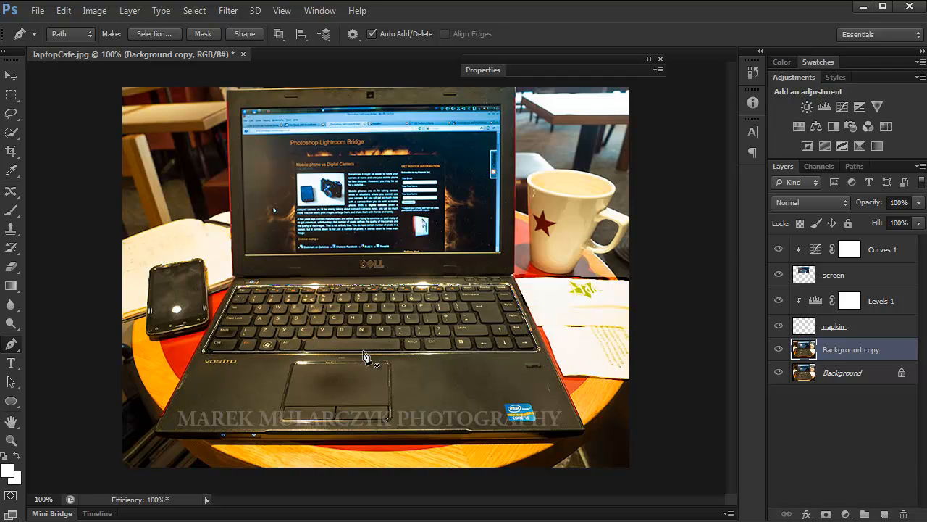
left_click(859, 165)
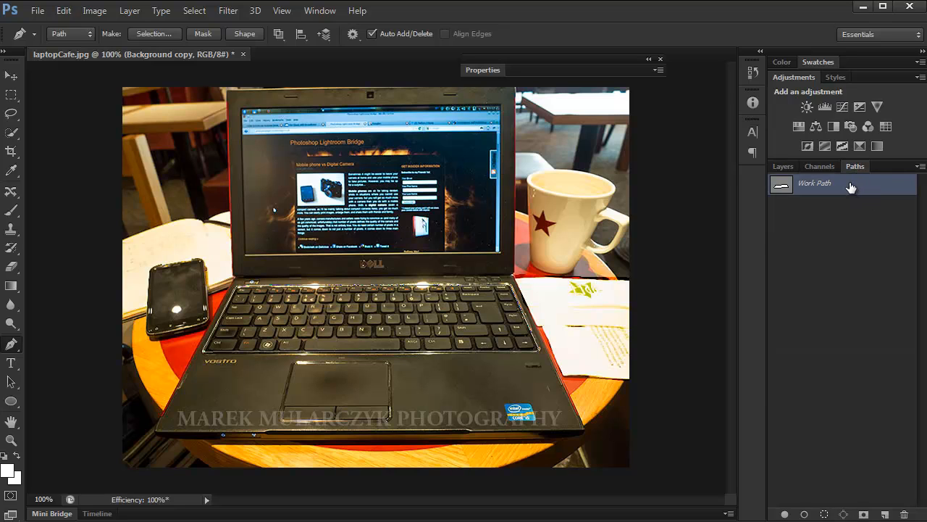
Load the keyboard work path as a selection, copy it from the Background copy layer to a new layer, and name that layer "keyboard".
left_click_drag(848, 186, 824, 514)
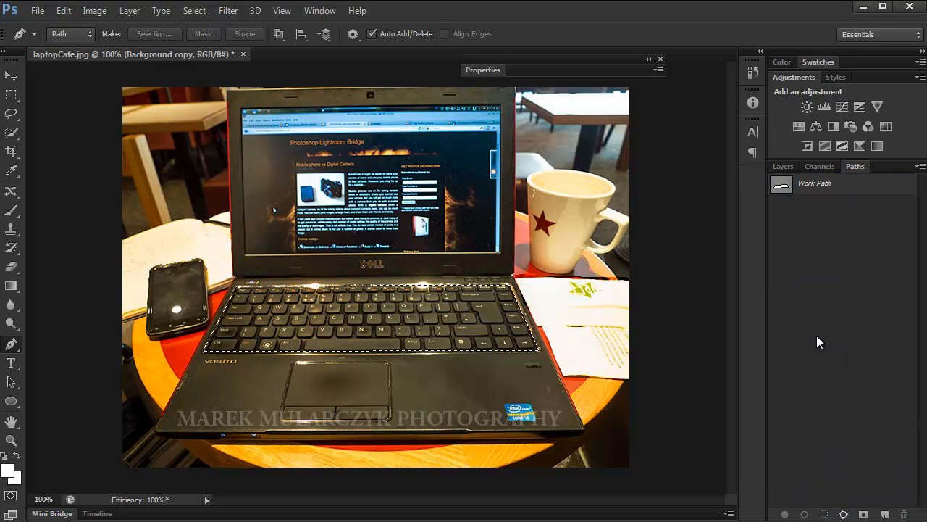
left_click(784, 166)
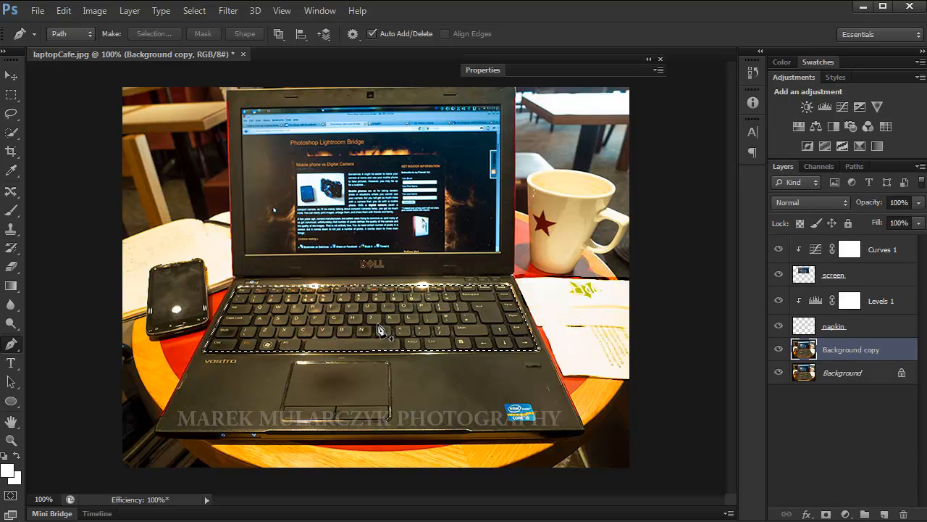
key("ctrl+j")
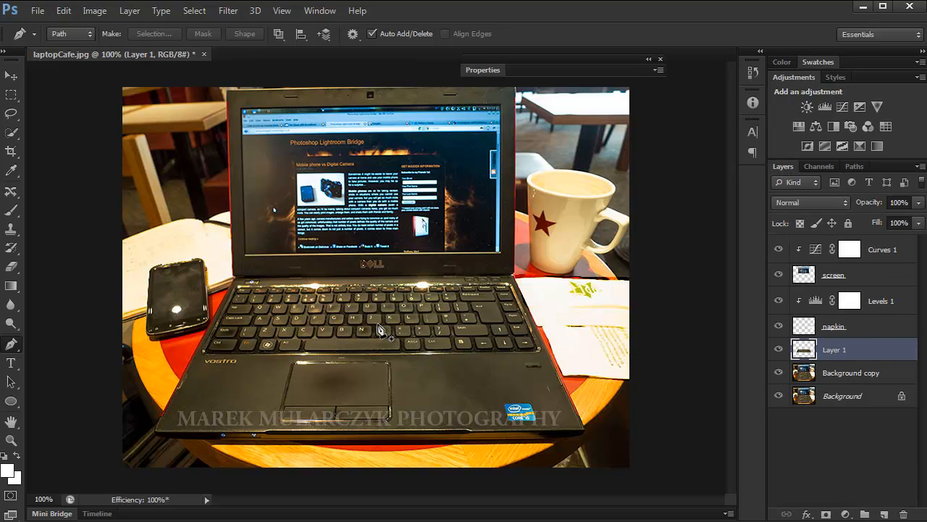
double_click(836, 350)
type("keyboard")
key("Return")
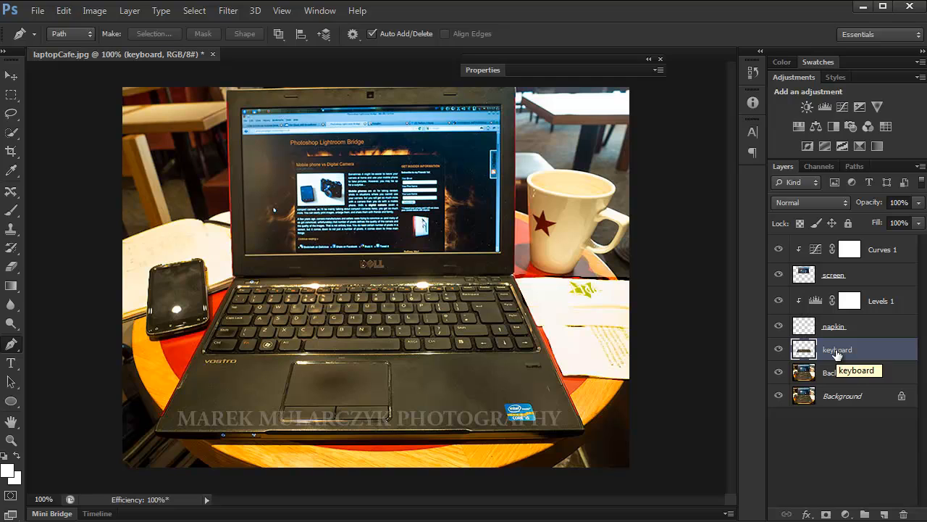
Add a Levels adjustment clipped to the keyboard layer, with the shadow input at 28, midtones at 0.50 and highlights at 228.
left_click(825, 105)
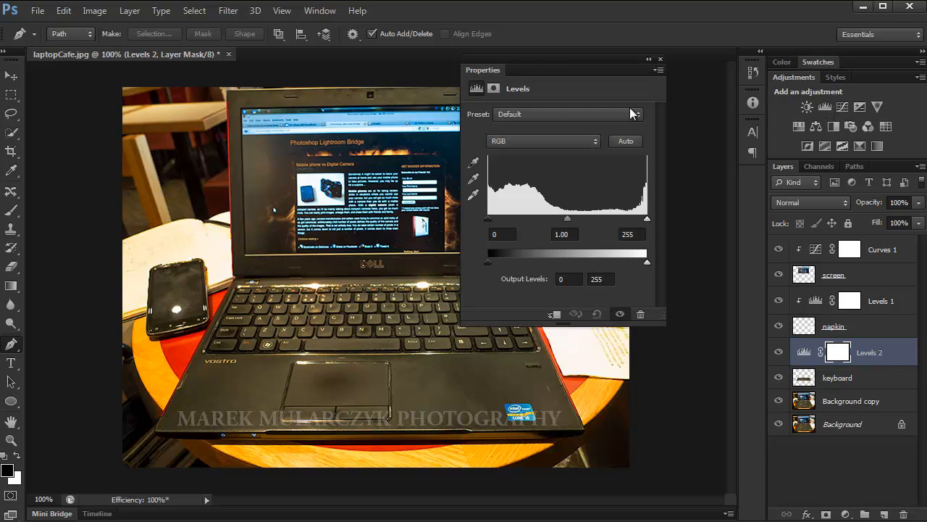
left_click_drag(503, 70, 649, 96)
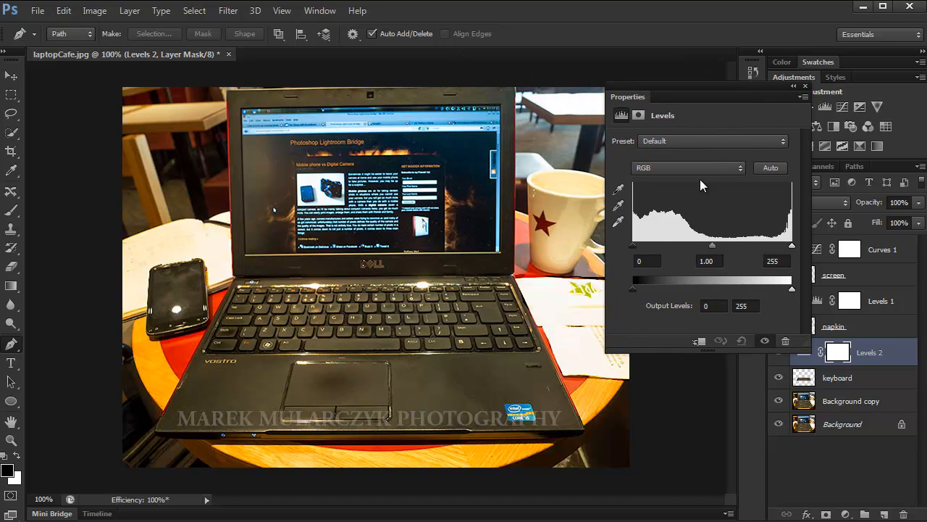
left_click_drag(634, 245, 650, 247)
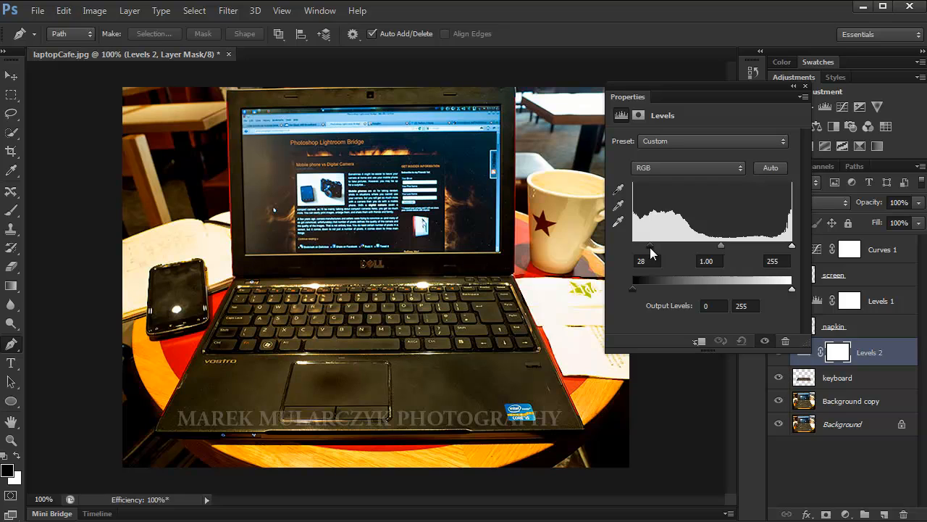
left_click(700, 342)
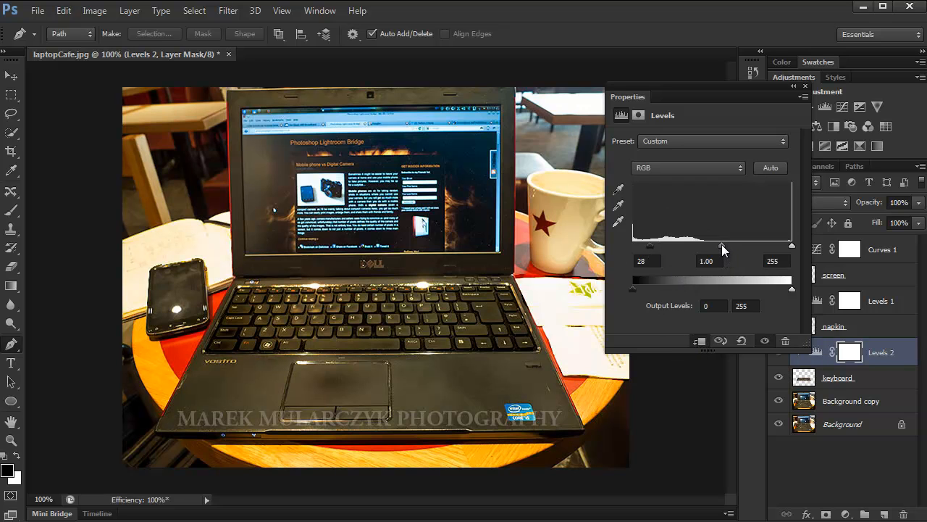
left_click_drag(721, 244, 745, 246)
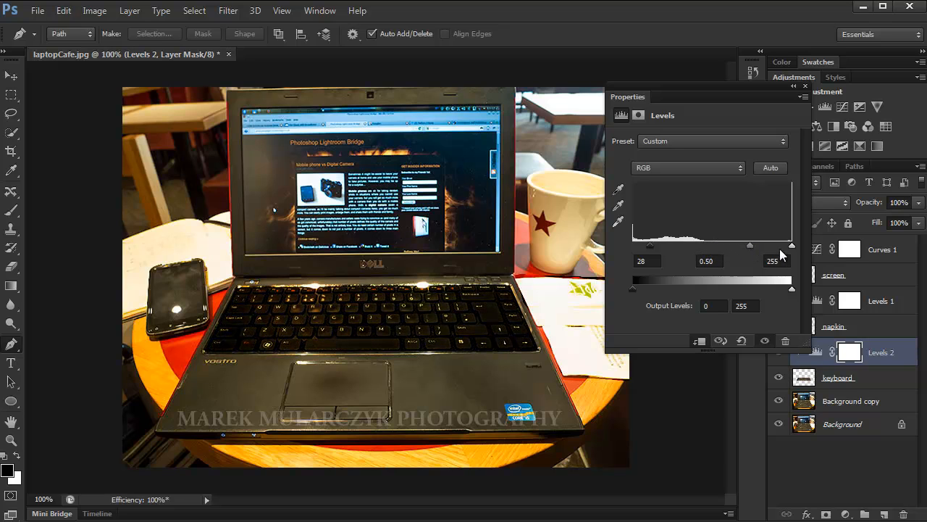
left_click_drag(791, 245, 773, 249)
left_click_drag(765, 244, 774, 247)
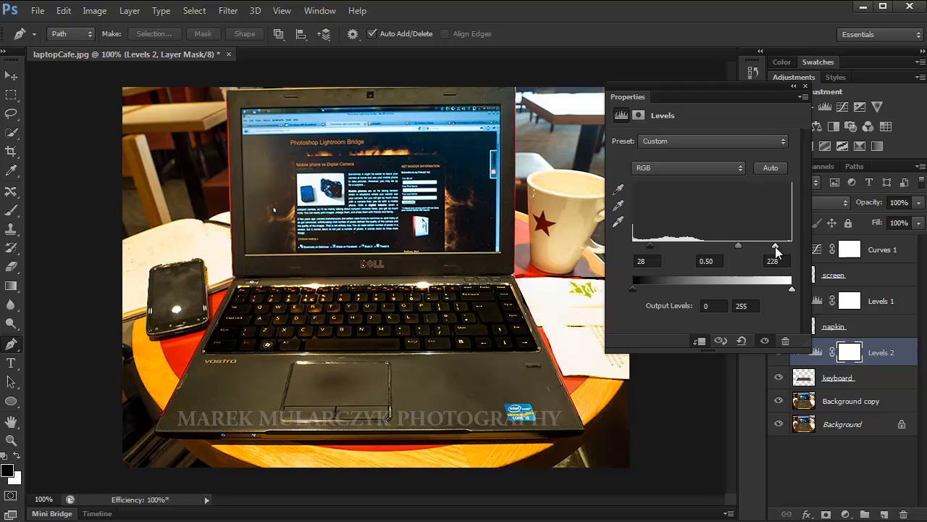
Compare the keyboard with its previous state to judge the Levels adjustment, and collapse the Levels properties.
left_click(720, 340)
left_click(721, 341)
double_click(627, 96)
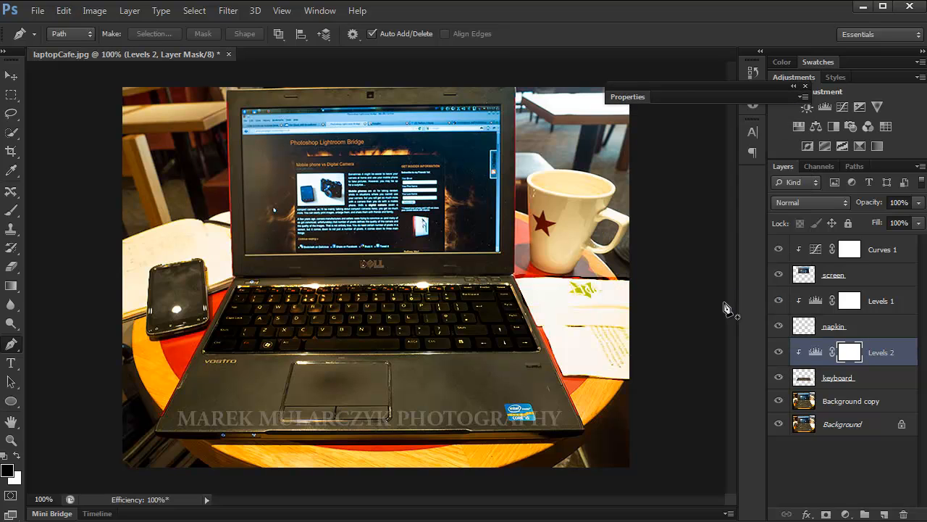
Compare the corrected image with the original by showing only the Background layer and restoring all layers, twice.
left_click(779, 424, "alt")
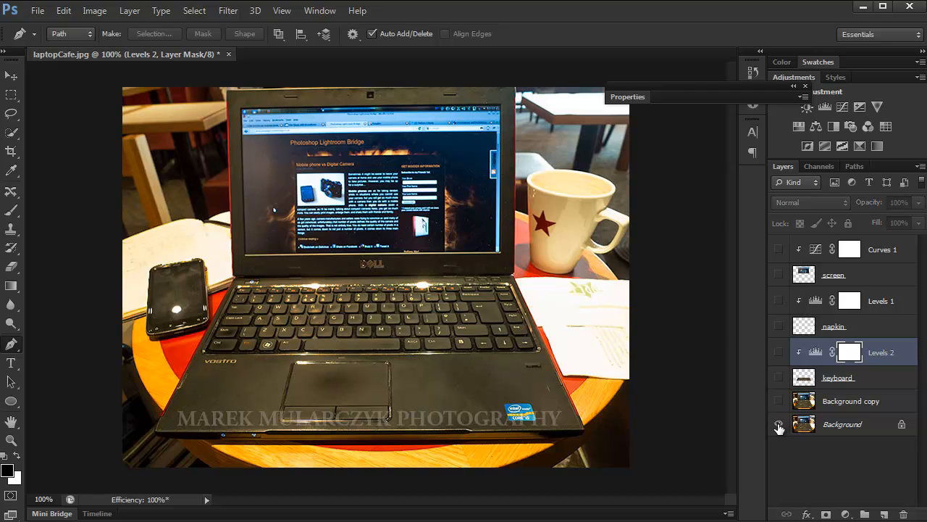
left_click(780, 424, "alt")
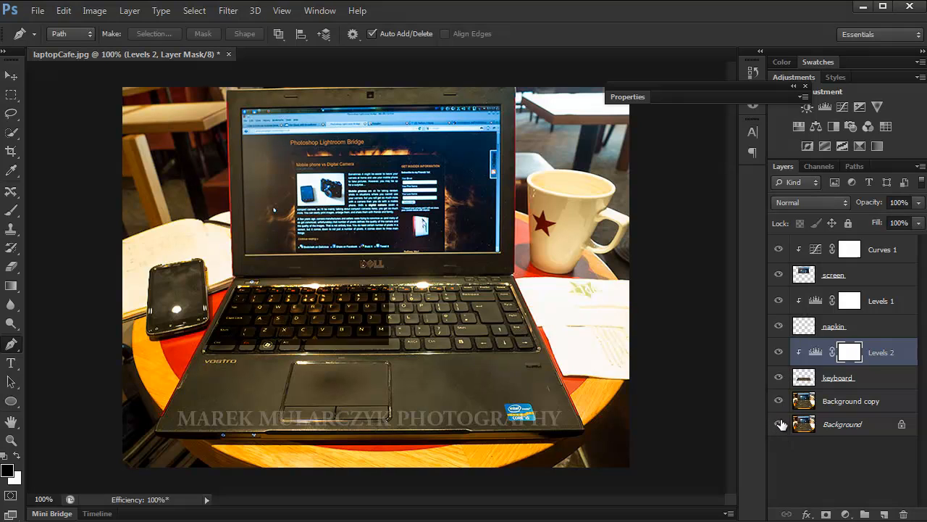
left_click(780, 425, "alt")
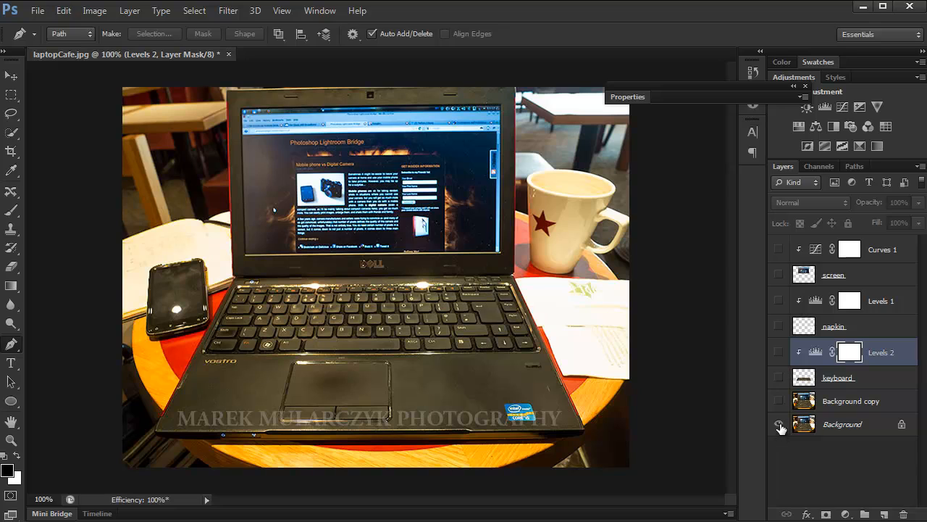
left_click(779, 425, "alt")
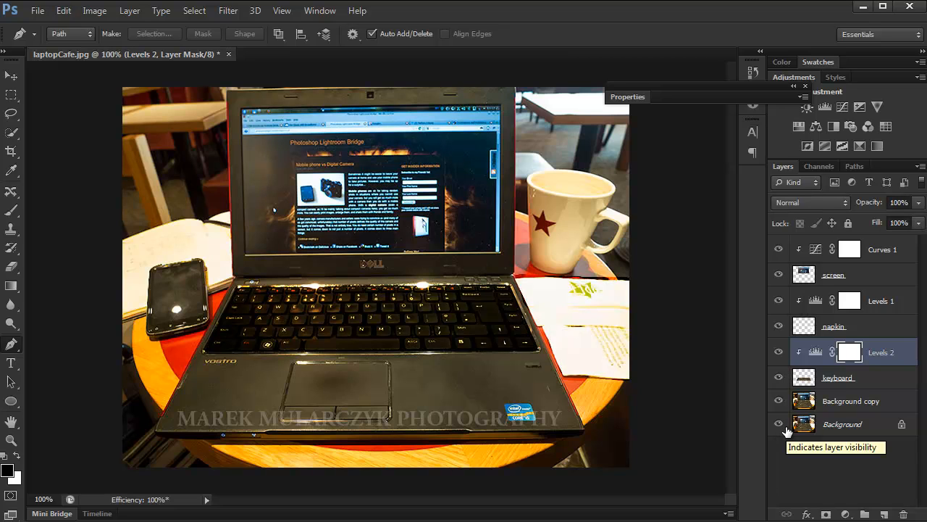